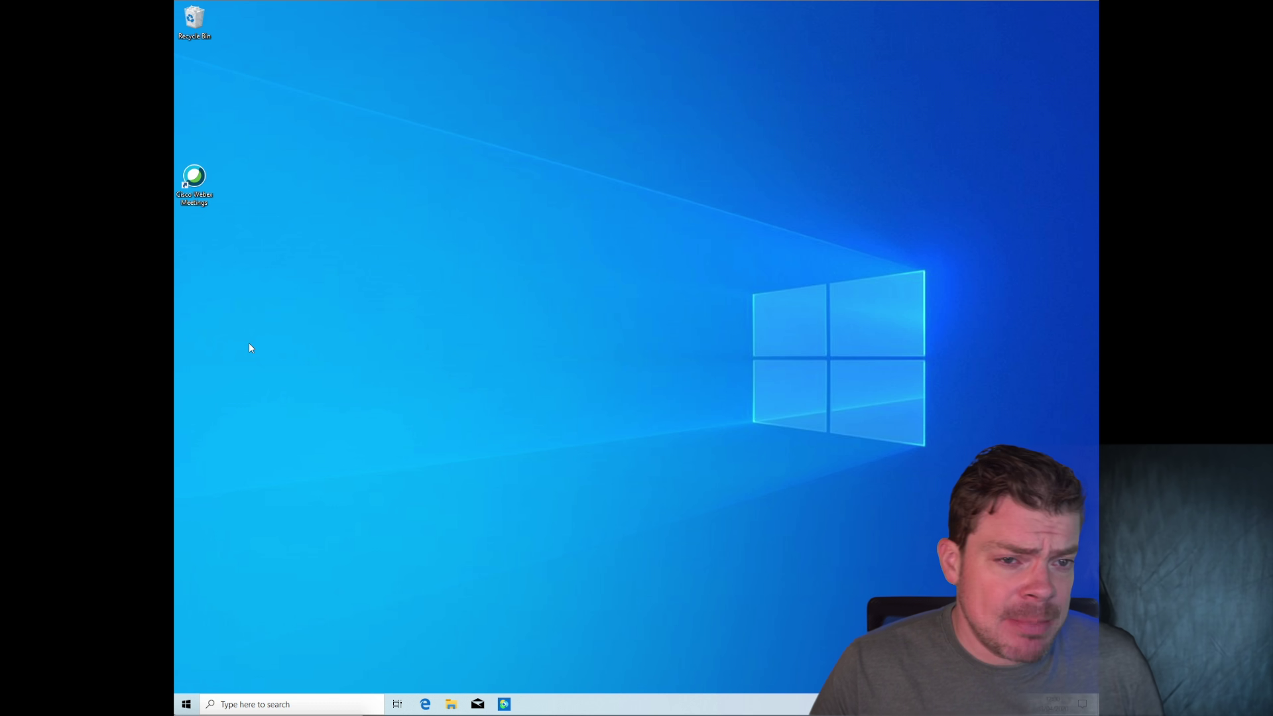
- Launch Edge, search Bing for OBS, and open the official OBS Windows download page
left_click(187, 705)
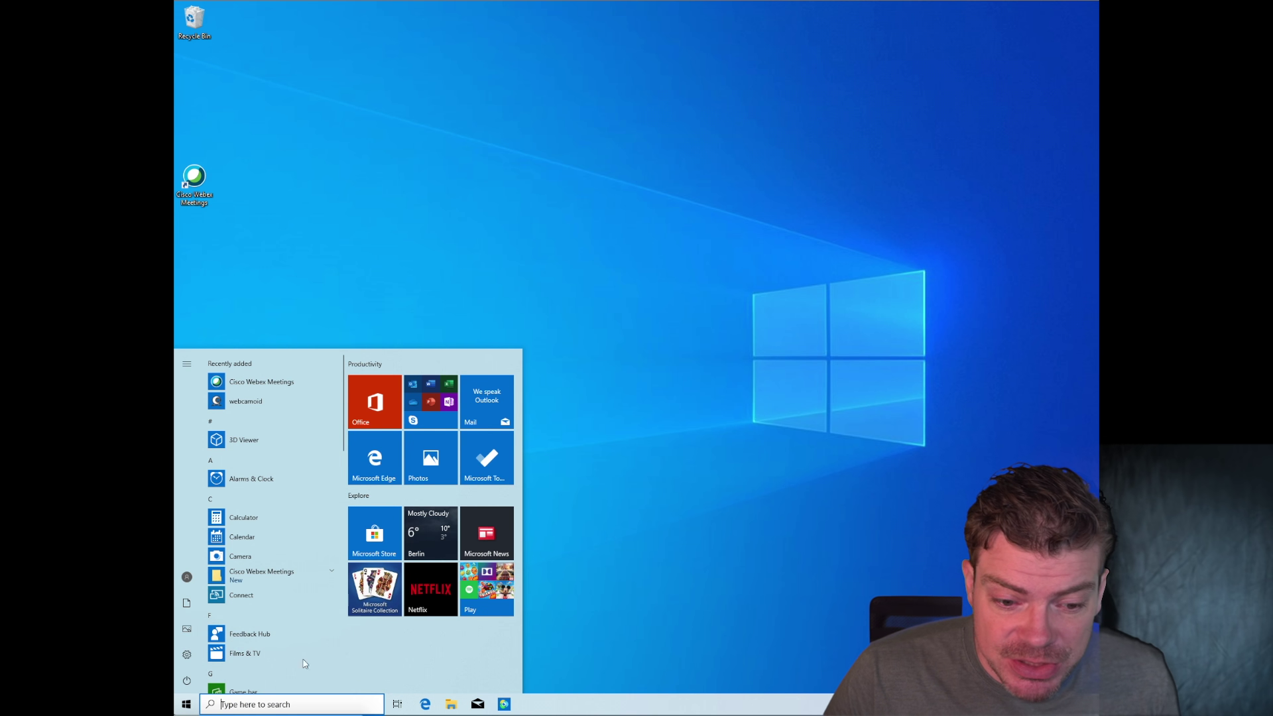
left_click(425, 706)
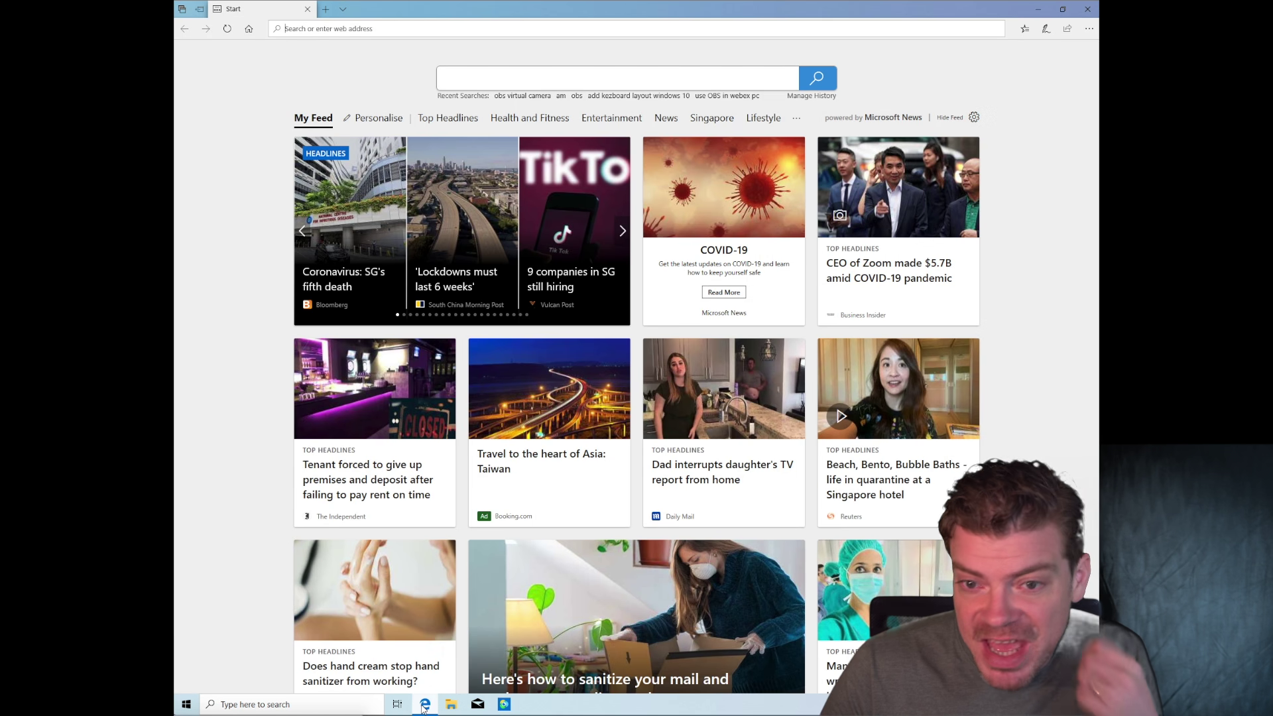
left_click(475, 81)
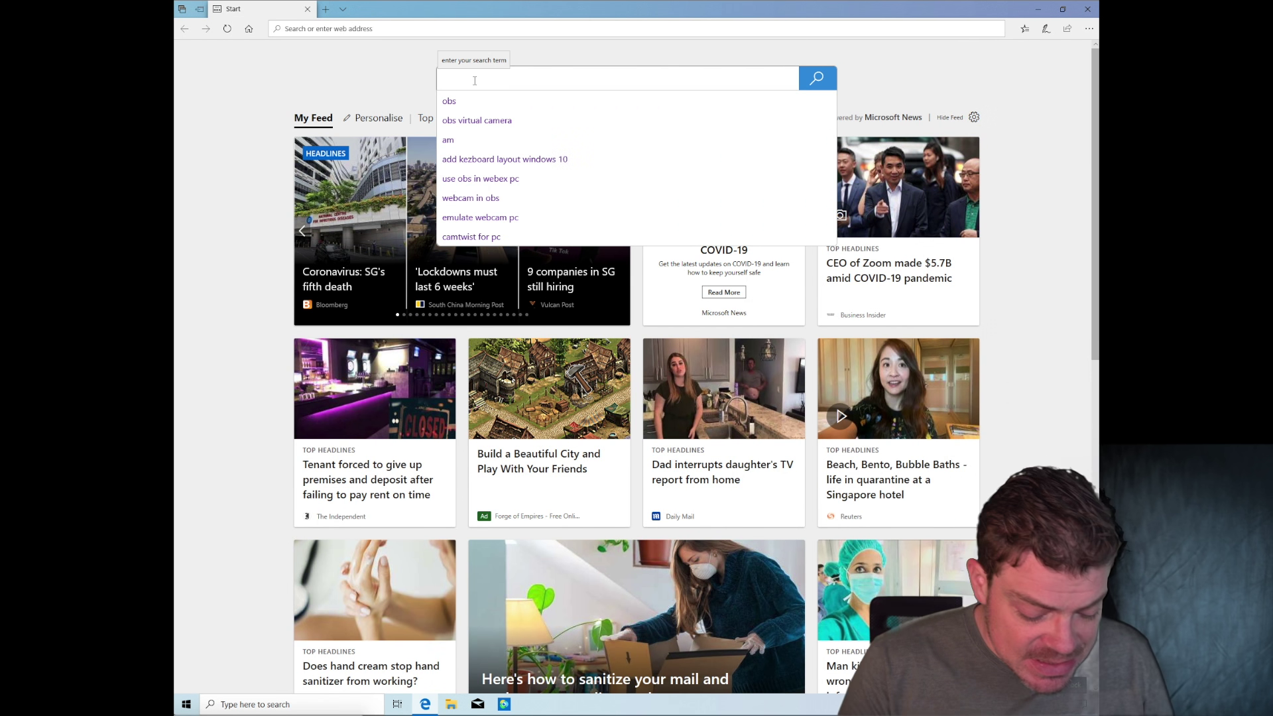
type("OBS")
key("Return")
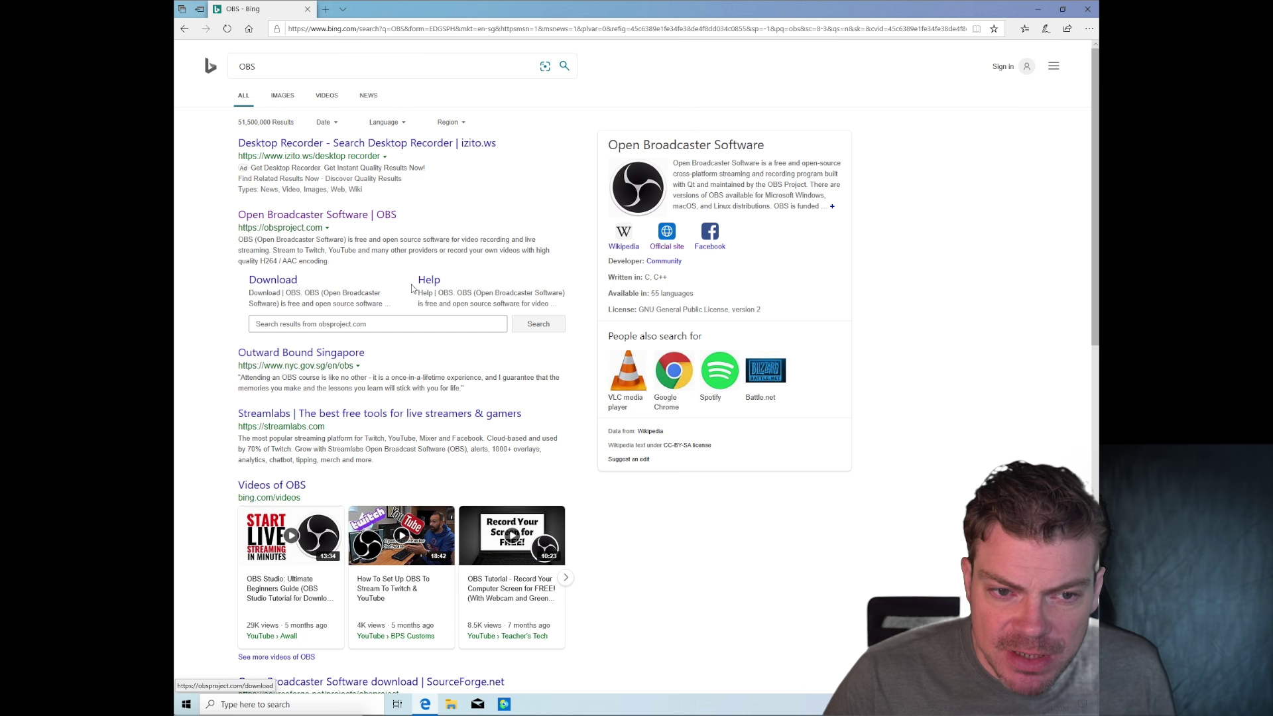
left_click(281, 287)
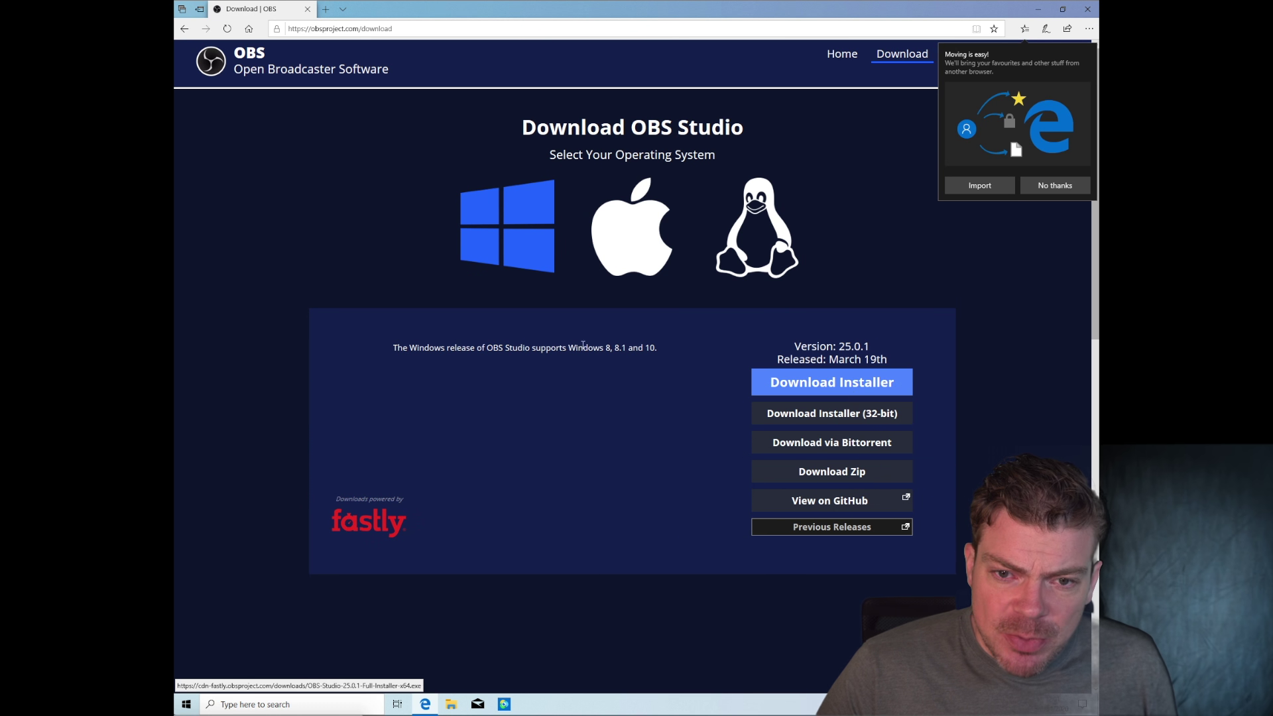
- Download the OBS Studio 25.0.1 Windows installer and run it
left_click(825, 384)
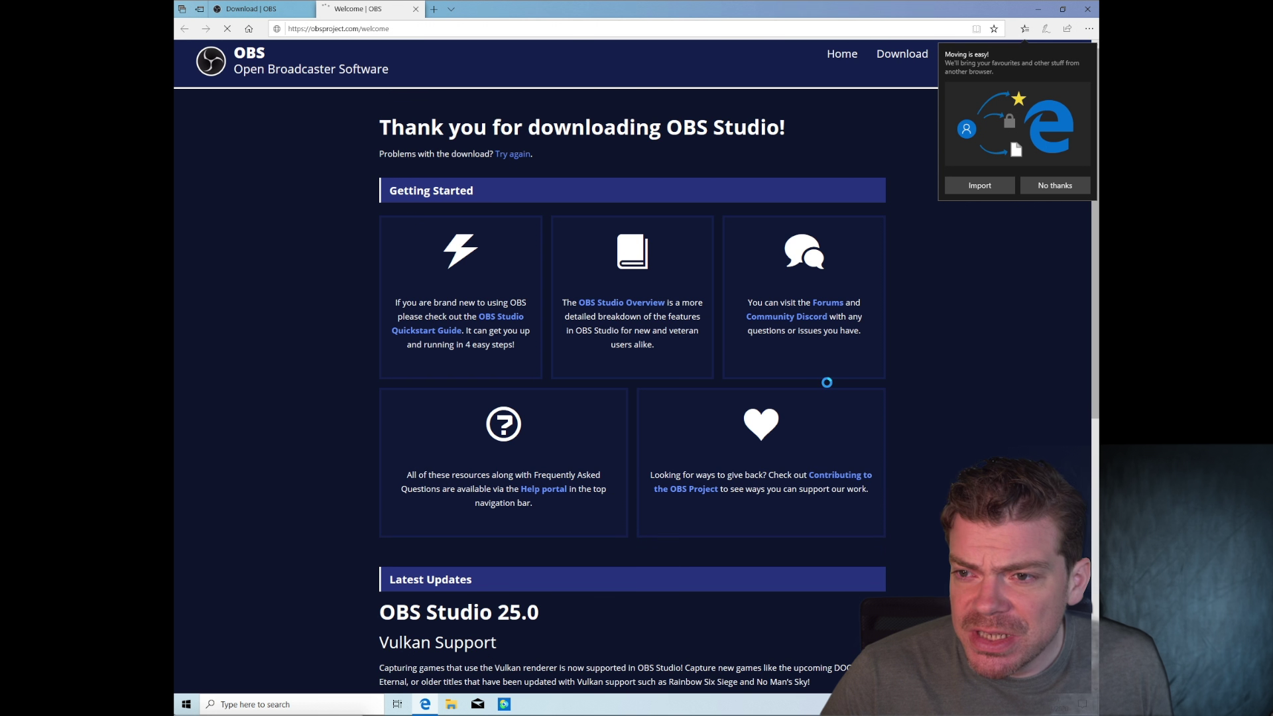
left_click(1073, 183)
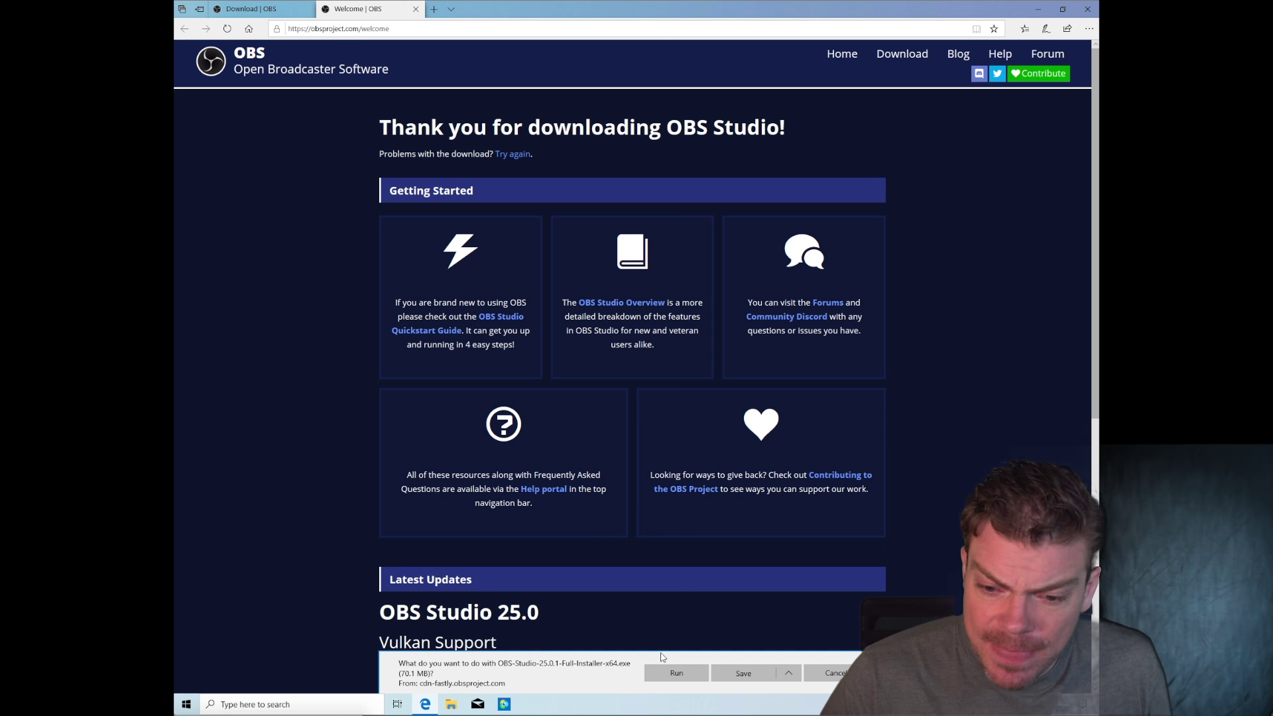
left_click(688, 677)
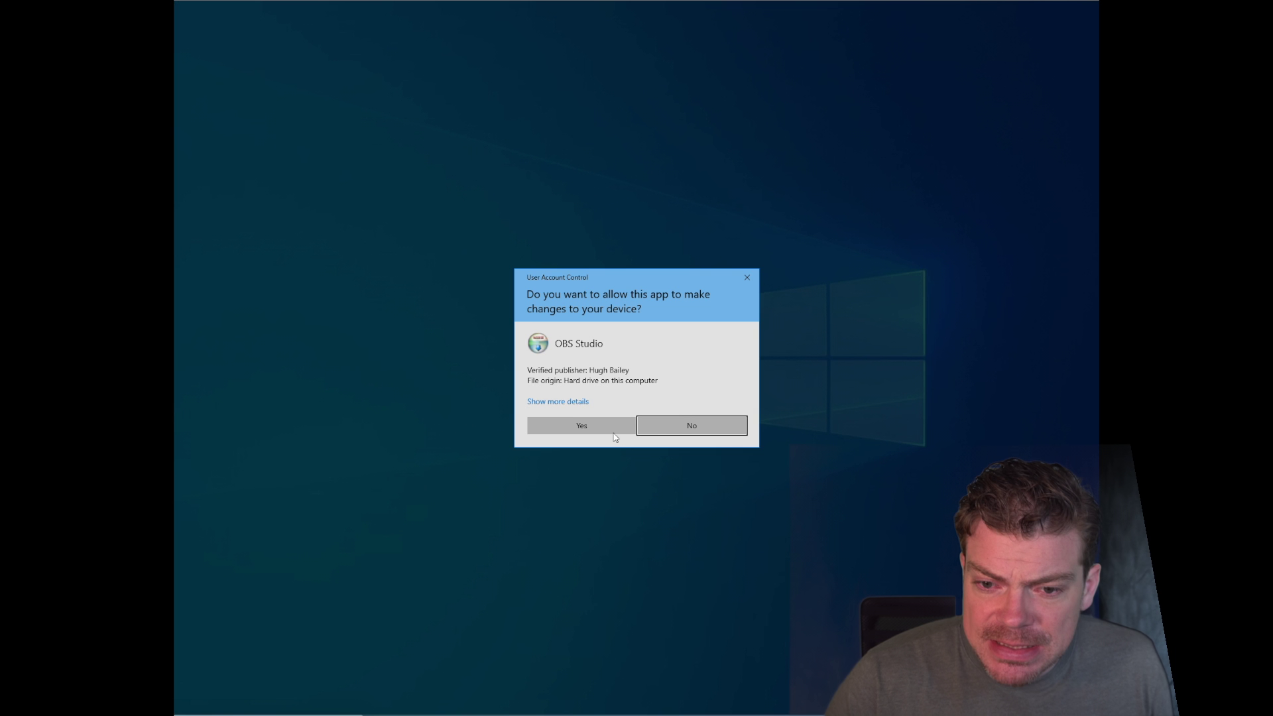
- Install OBS Studio 25.0.1 in the default folder, launch it, and move its window toward centre
left_click(614, 424)
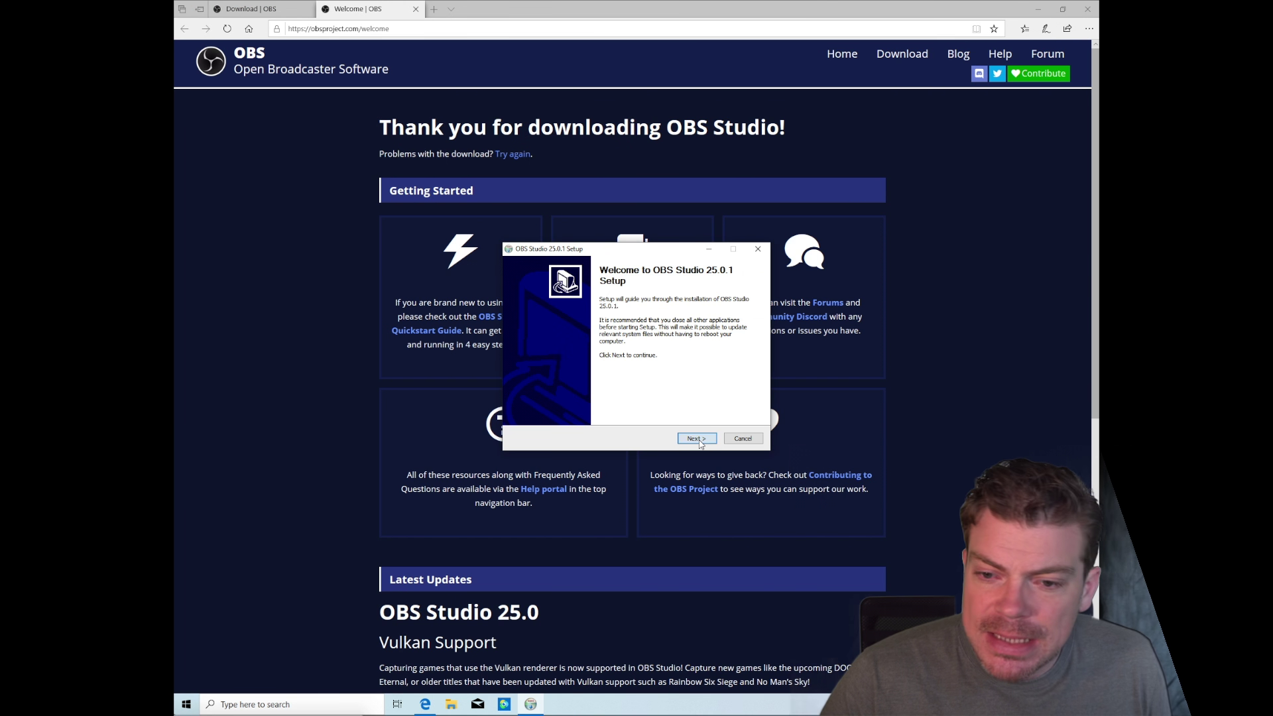
left_click(698, 440)
left_click(699, 441)
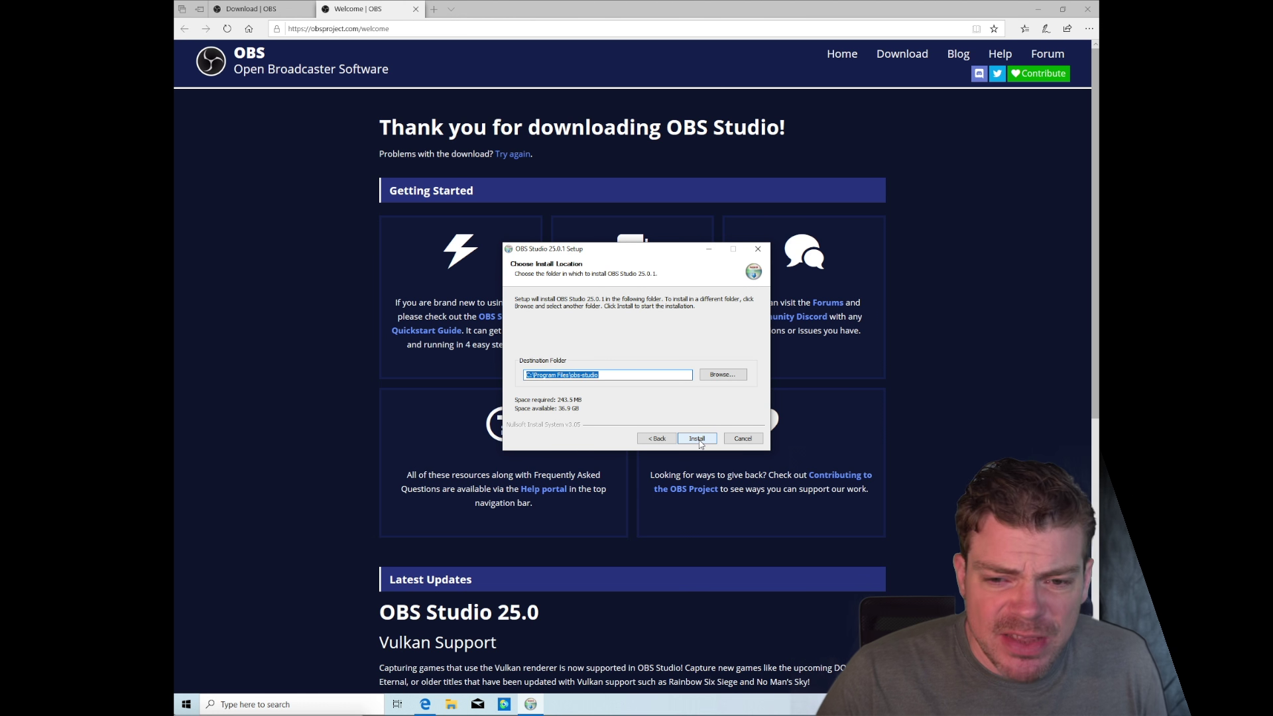
left_click(698, 440)
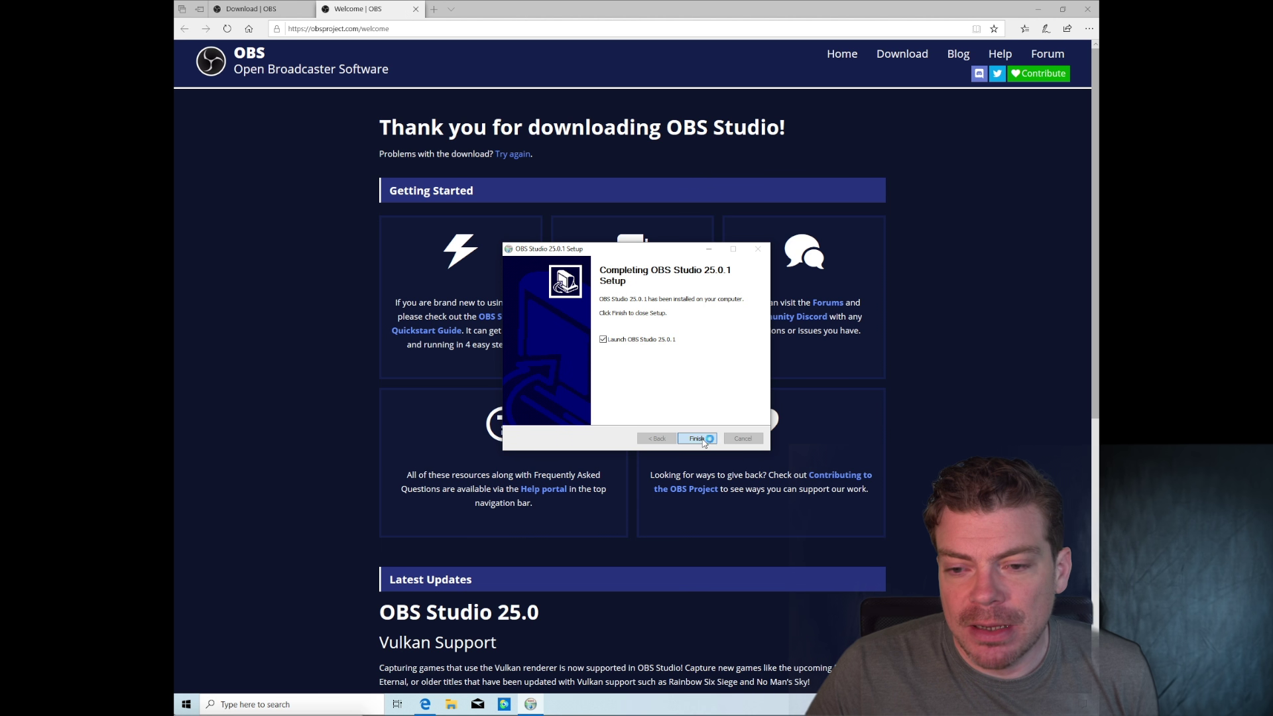
left_click(697, 439)
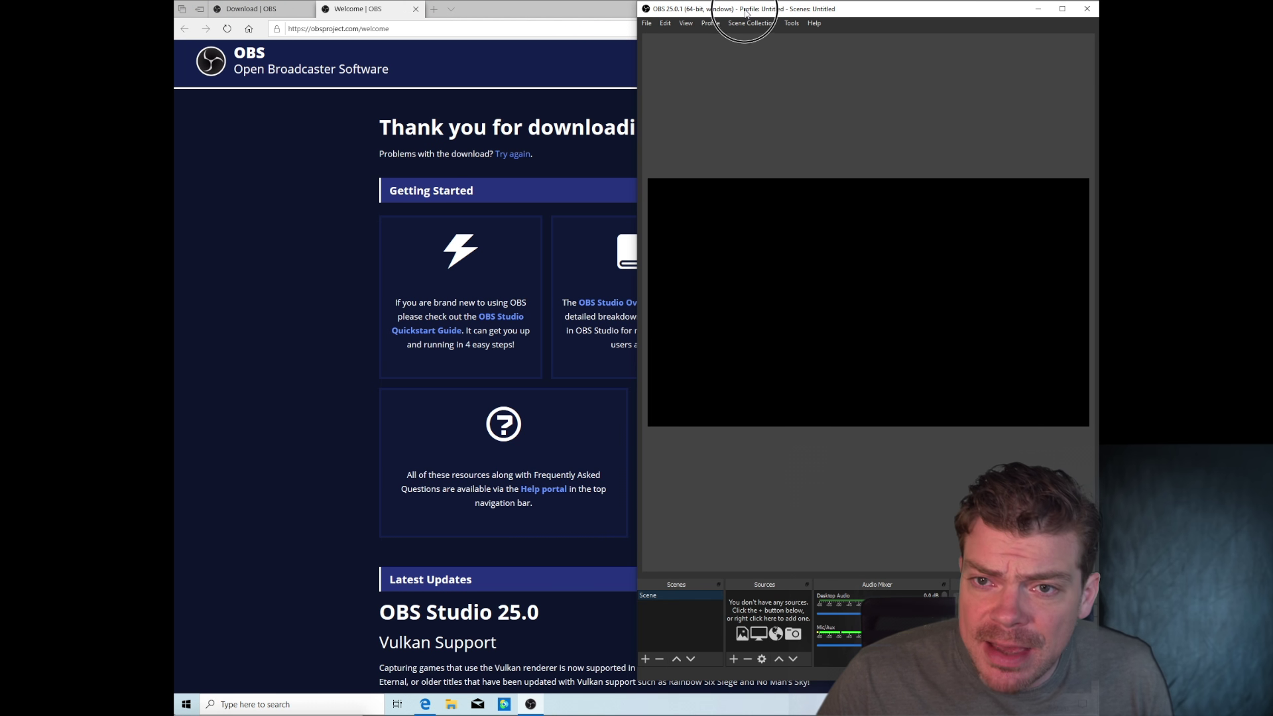
left_click_drag(747, 13, 539, 313)
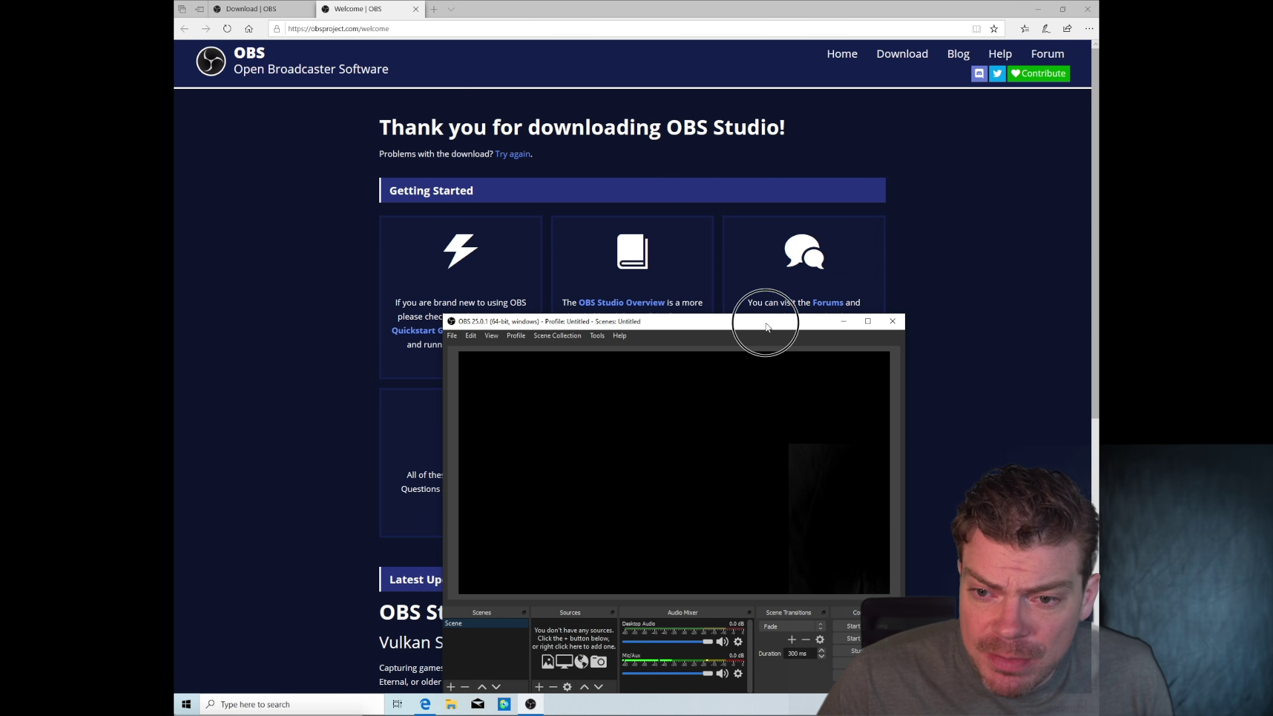
- Nudge the OBS window up and right, then bring Edge back in front
left_click_drag(765, 321, 802, 271)
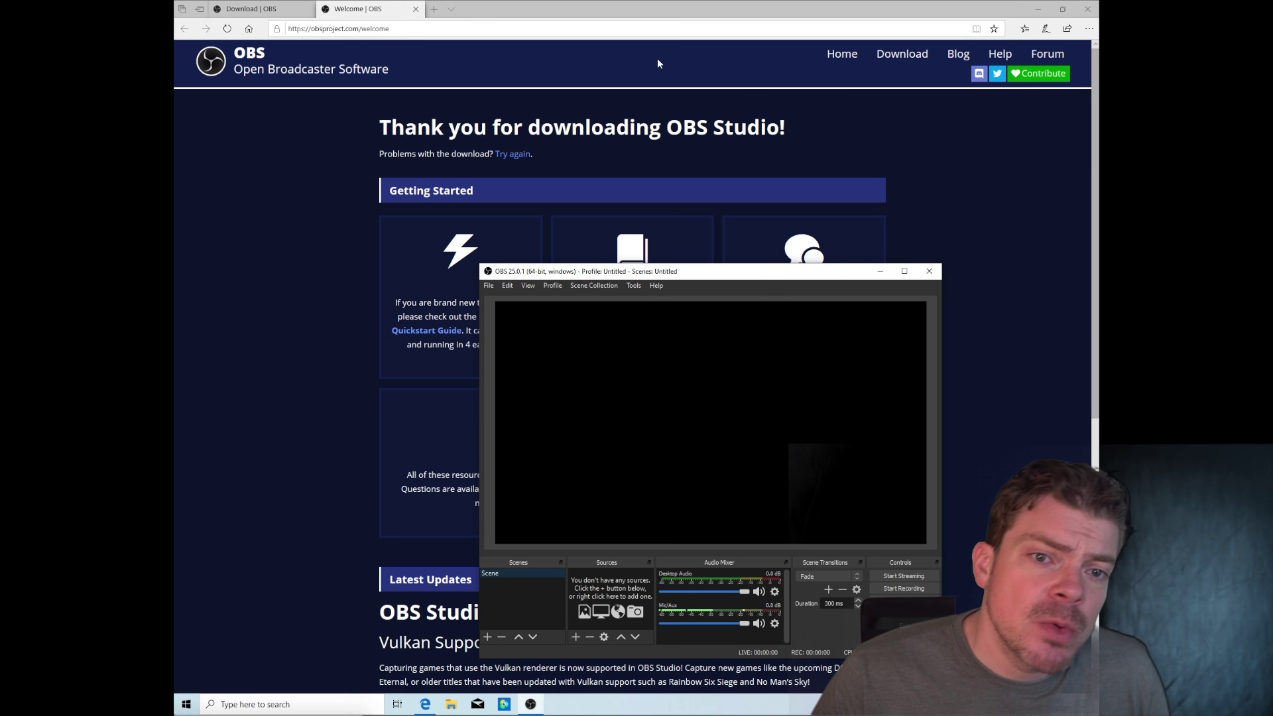
left_click(416, 30)
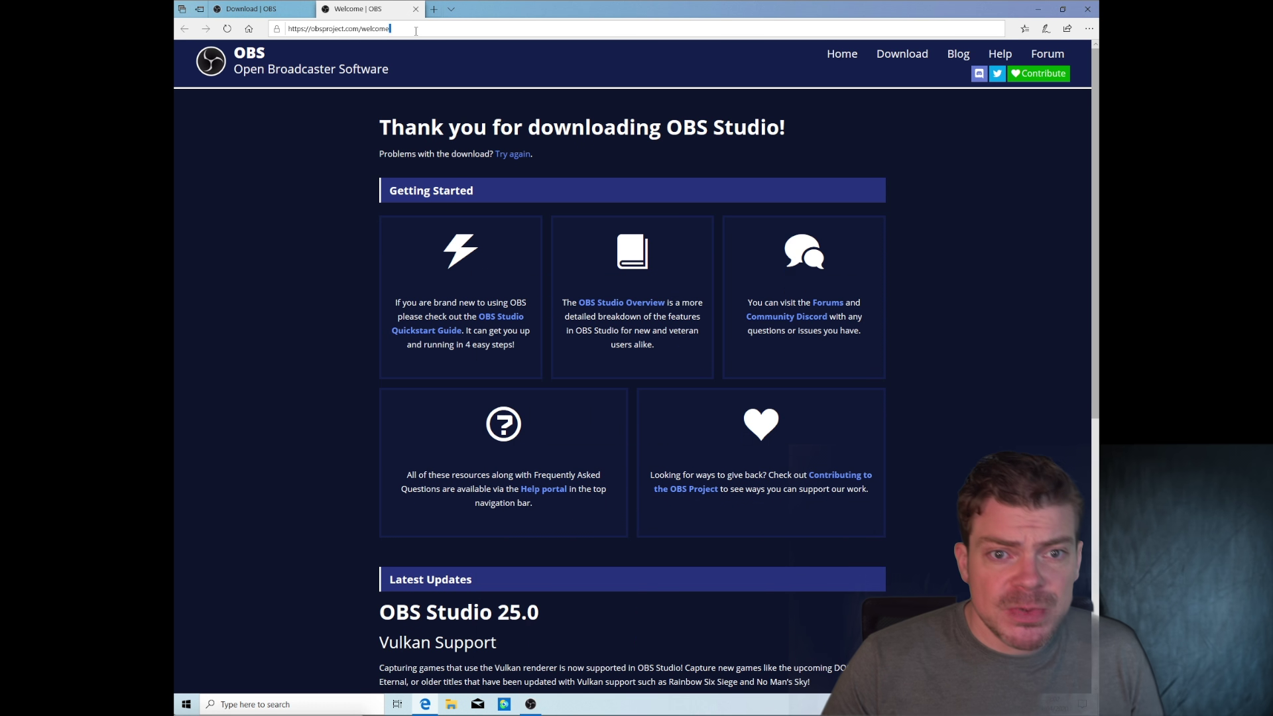
- Search 'OBS virtual', open the OBS-VirtualCam 2.0.4 page, and download and run its installer
left_click(416, 29)
key("ctrl+a")
type("o")
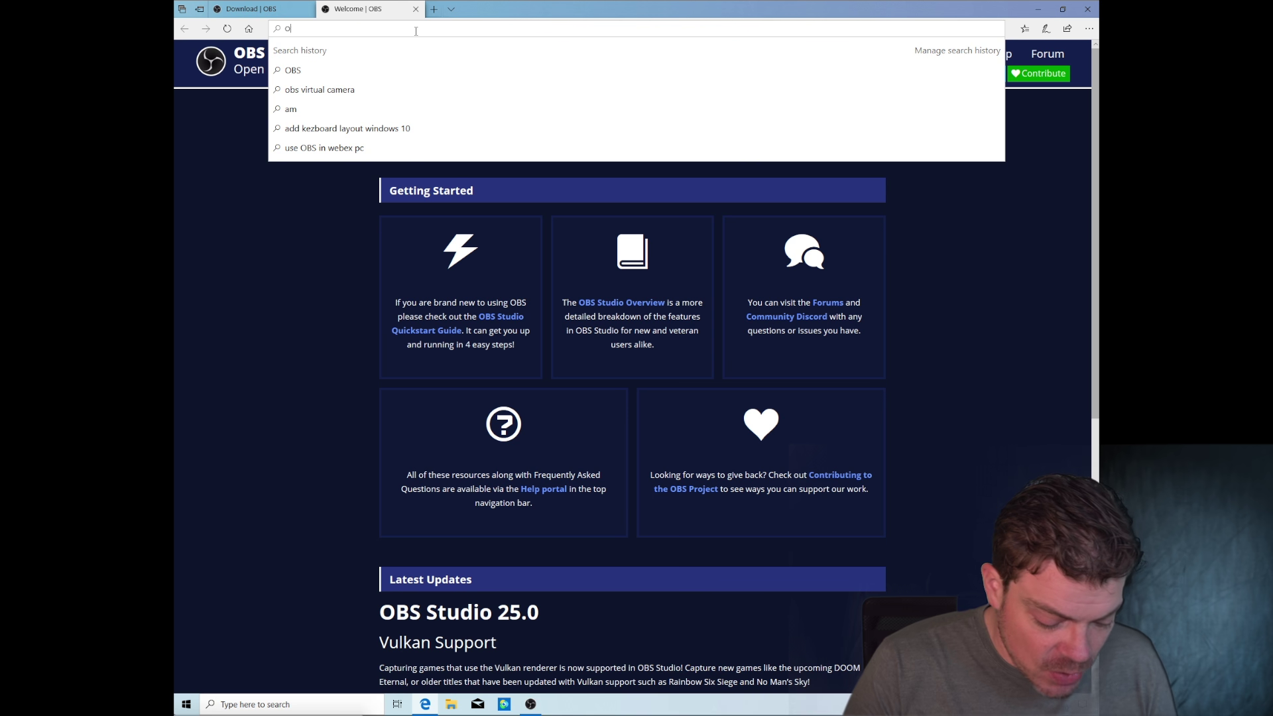
type("BS virtual")
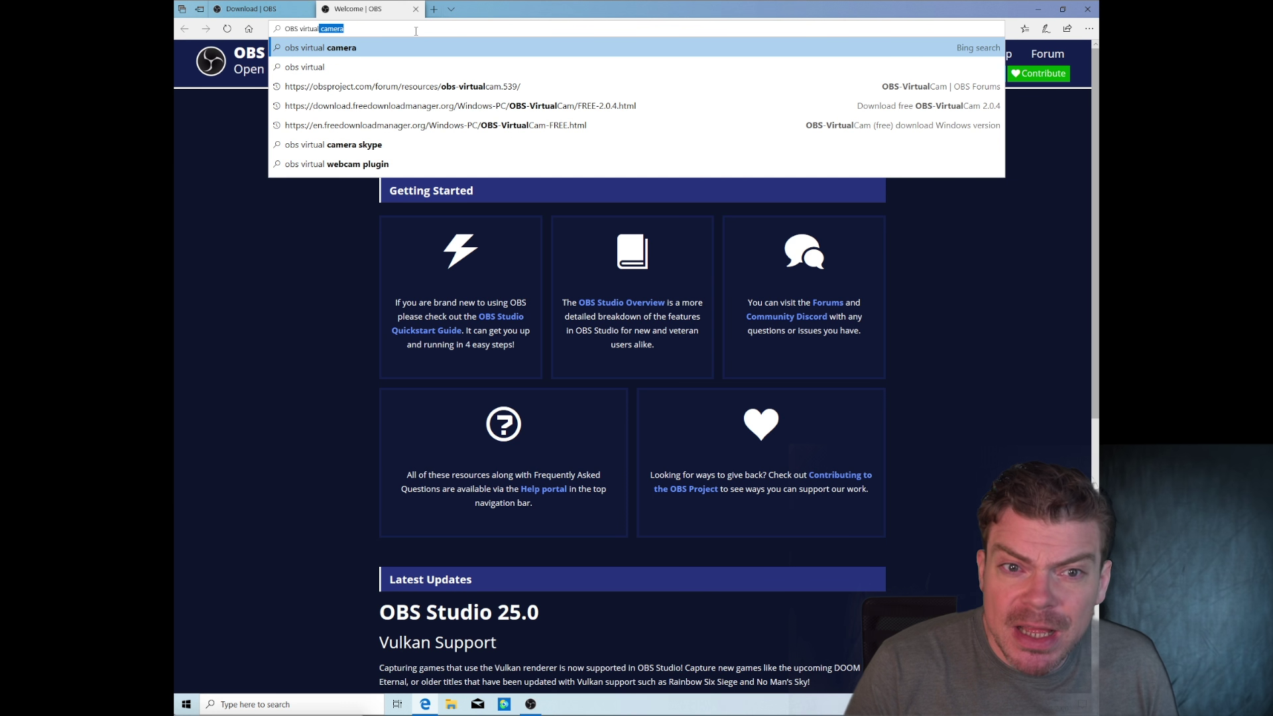
key("Escape")
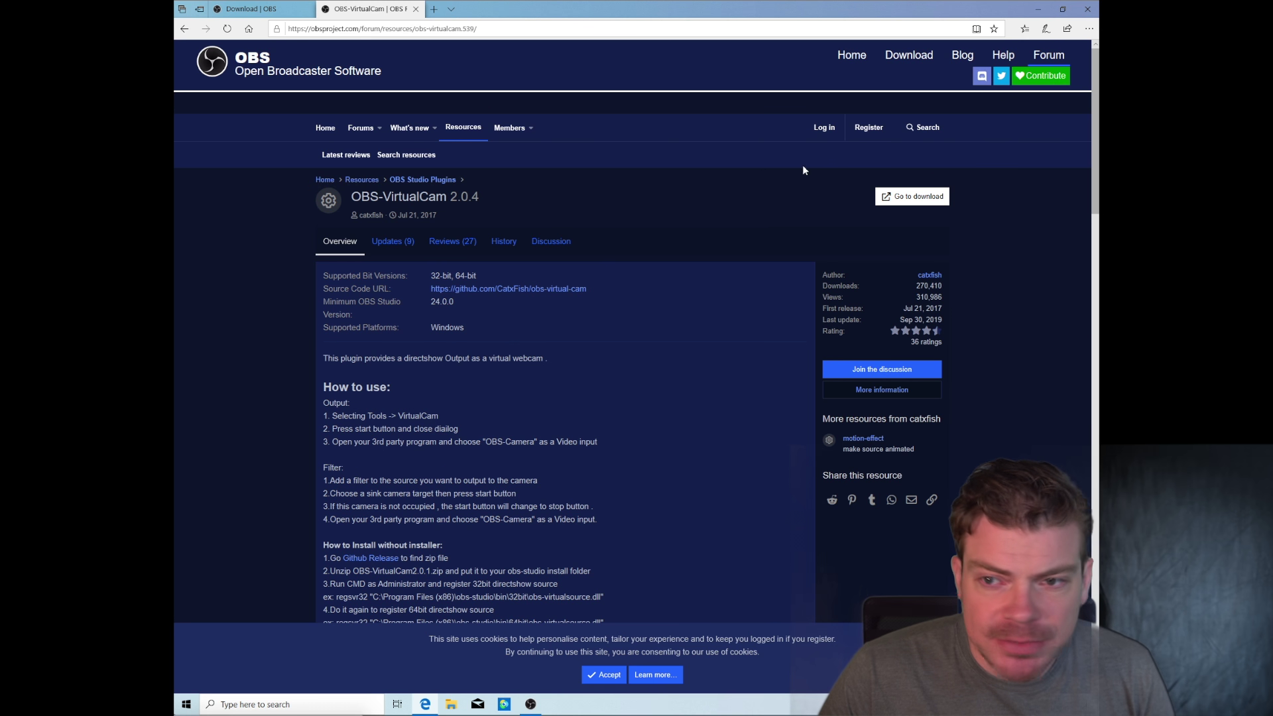
left_click(893, 195)
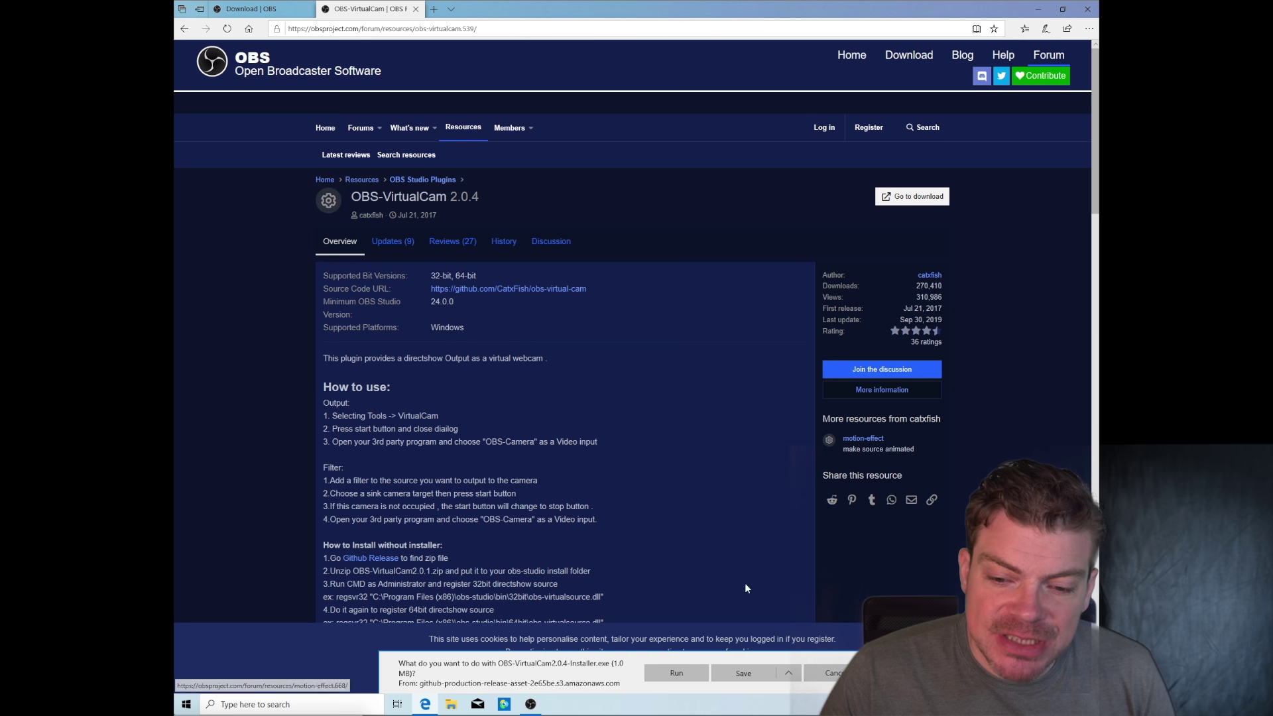
left_click(676, 671)
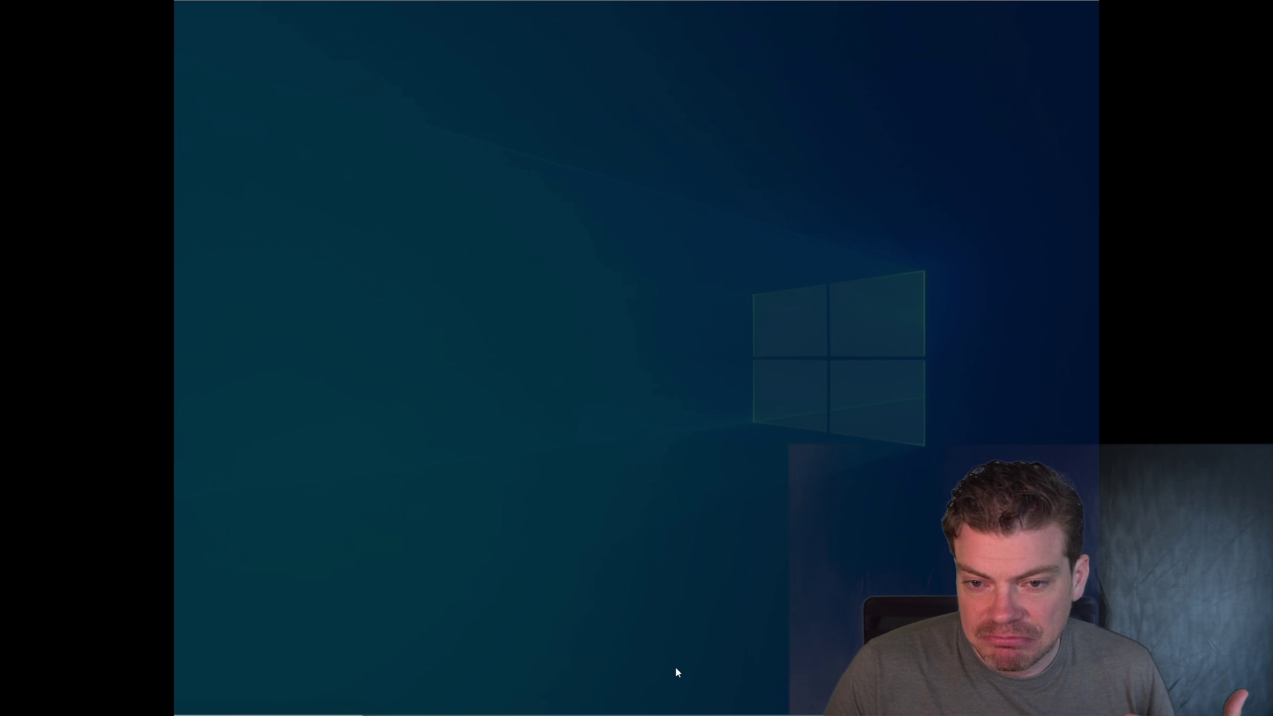
- Accept the VirtualCam license, keep the existing obs-studio folder, and register one virtual camera
left_click(584, 428)
left_click(562, 405)
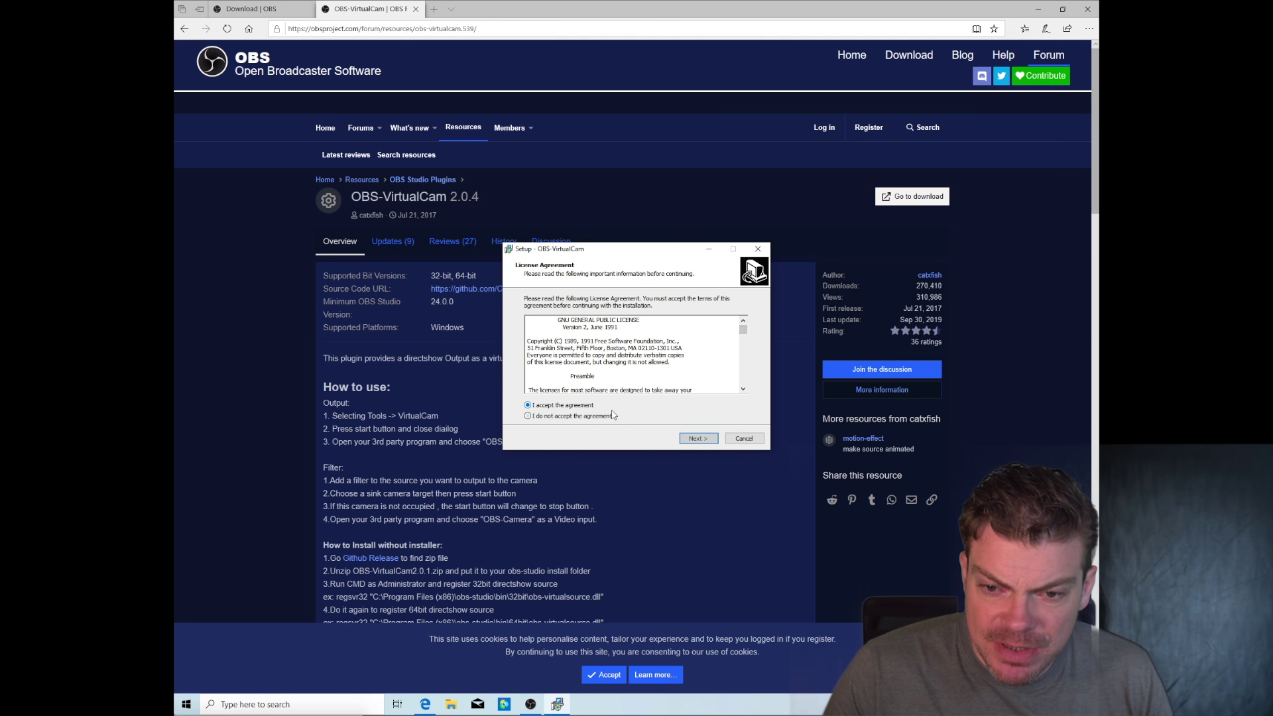
left_click(694, 440)
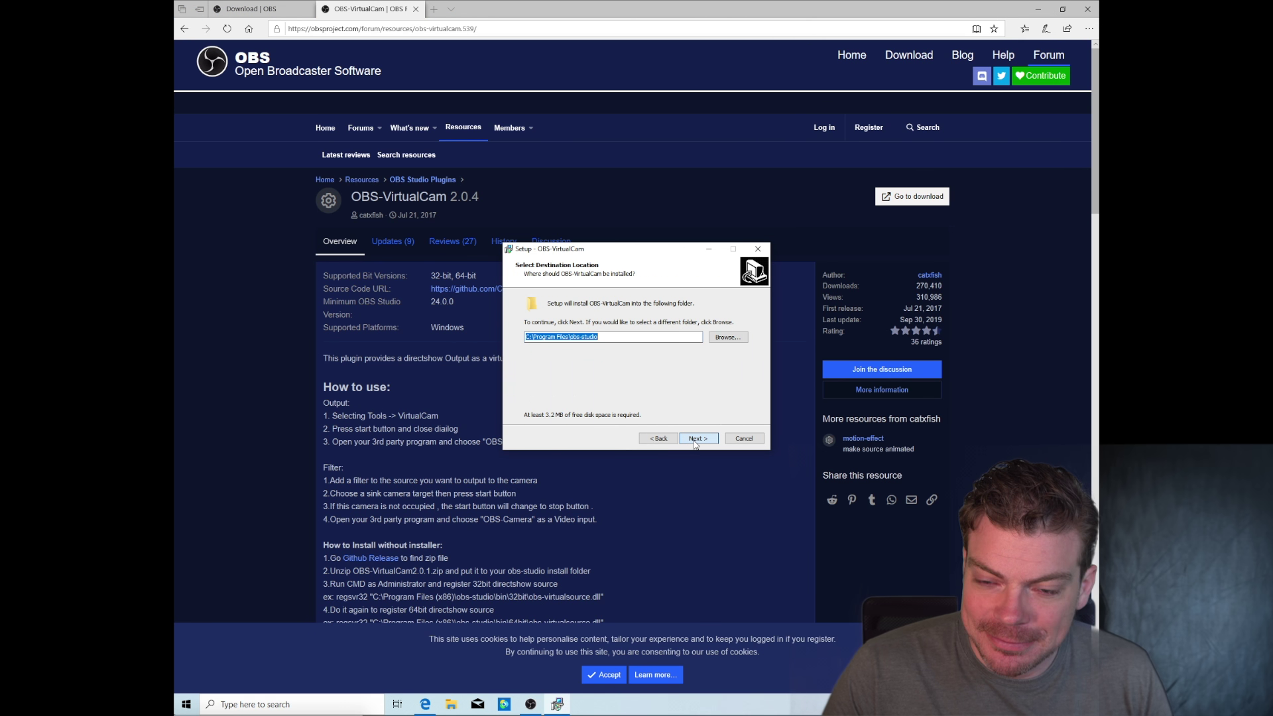
left_click(697, 439)
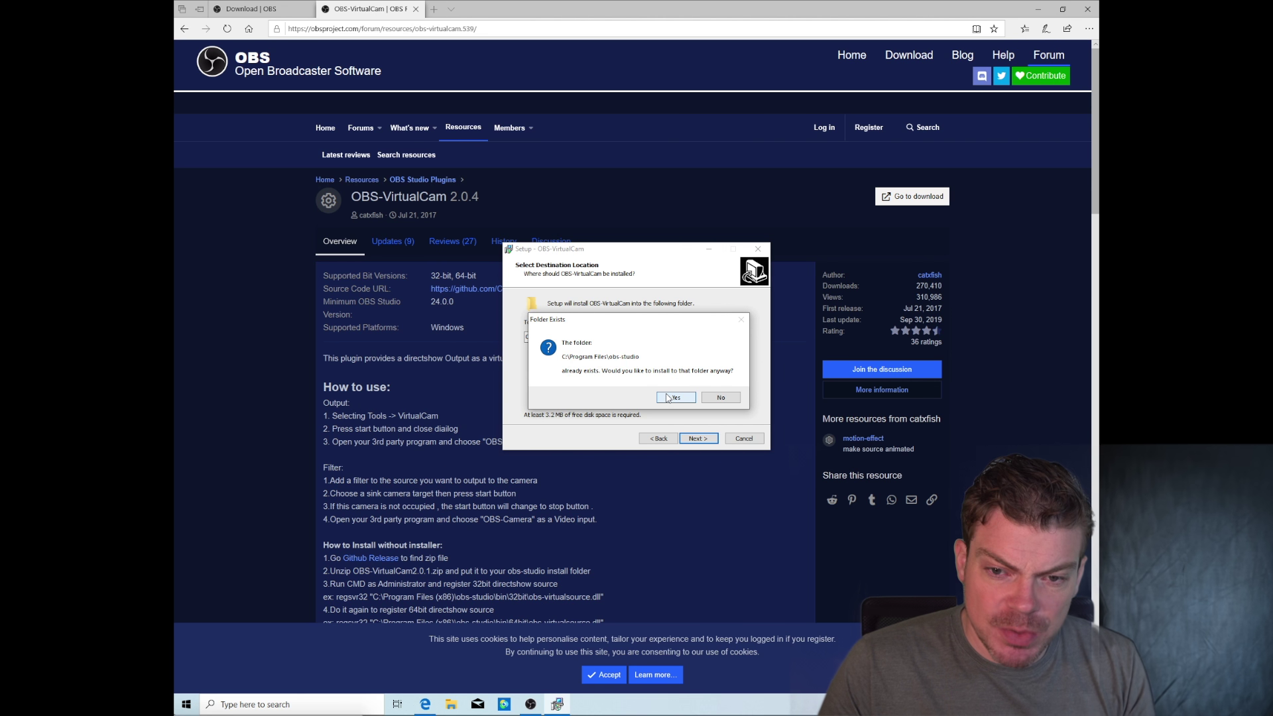
left_click(670, 398)
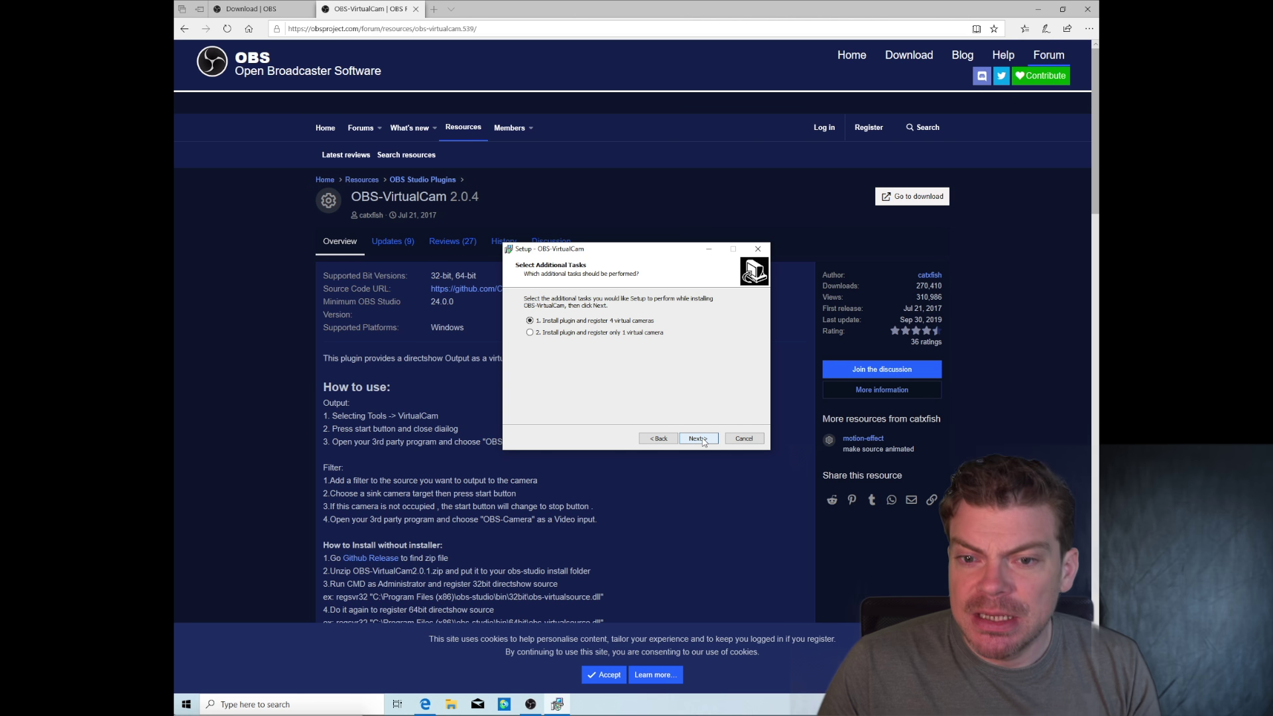
left_click(623, 334)
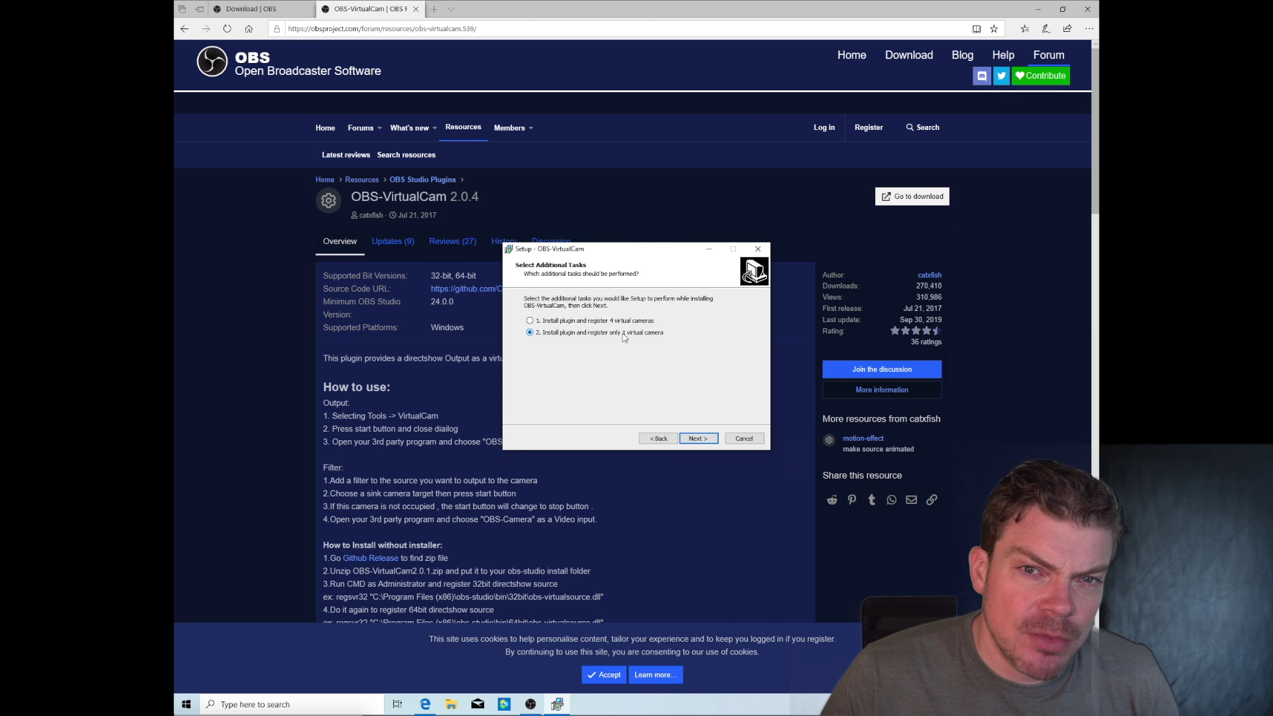
left_click(695, 439)
left_click(694, 439)
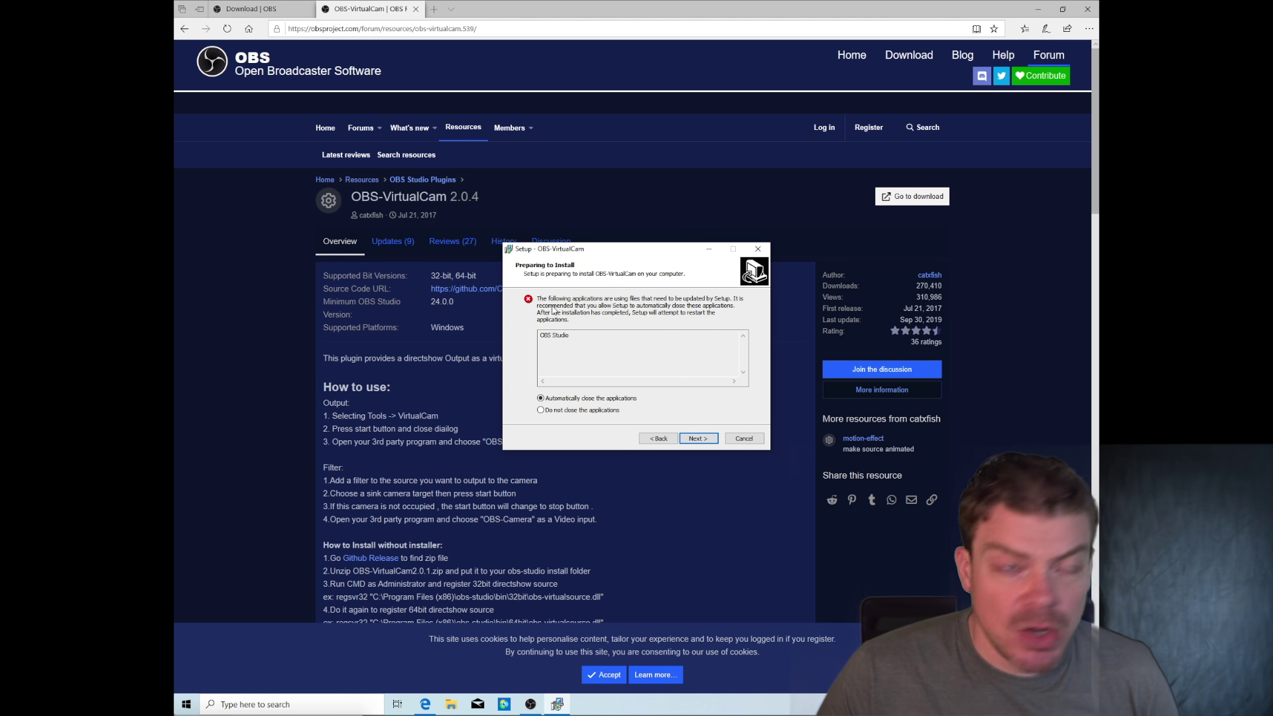
- Close OBS Studio, install the plugin, confirm both registration messages, and finish setup
left_click(531, 704)
right_click(531, 705)
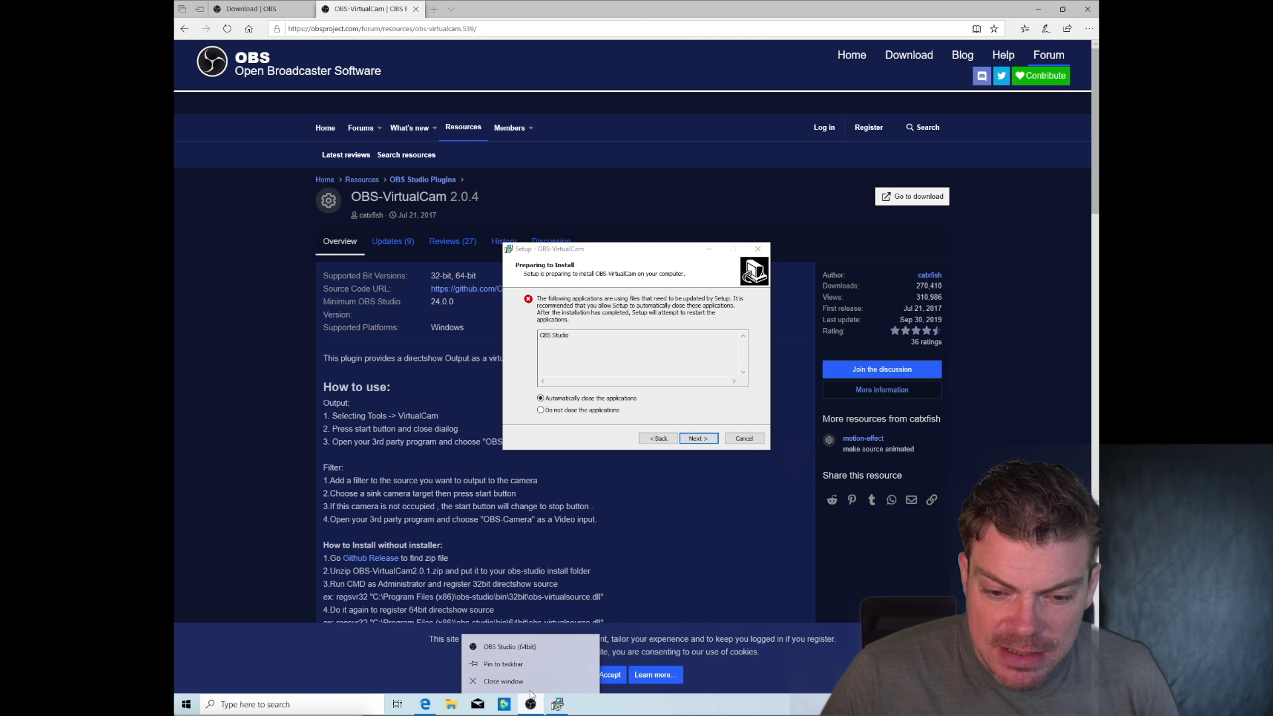
left_click(503, 681)
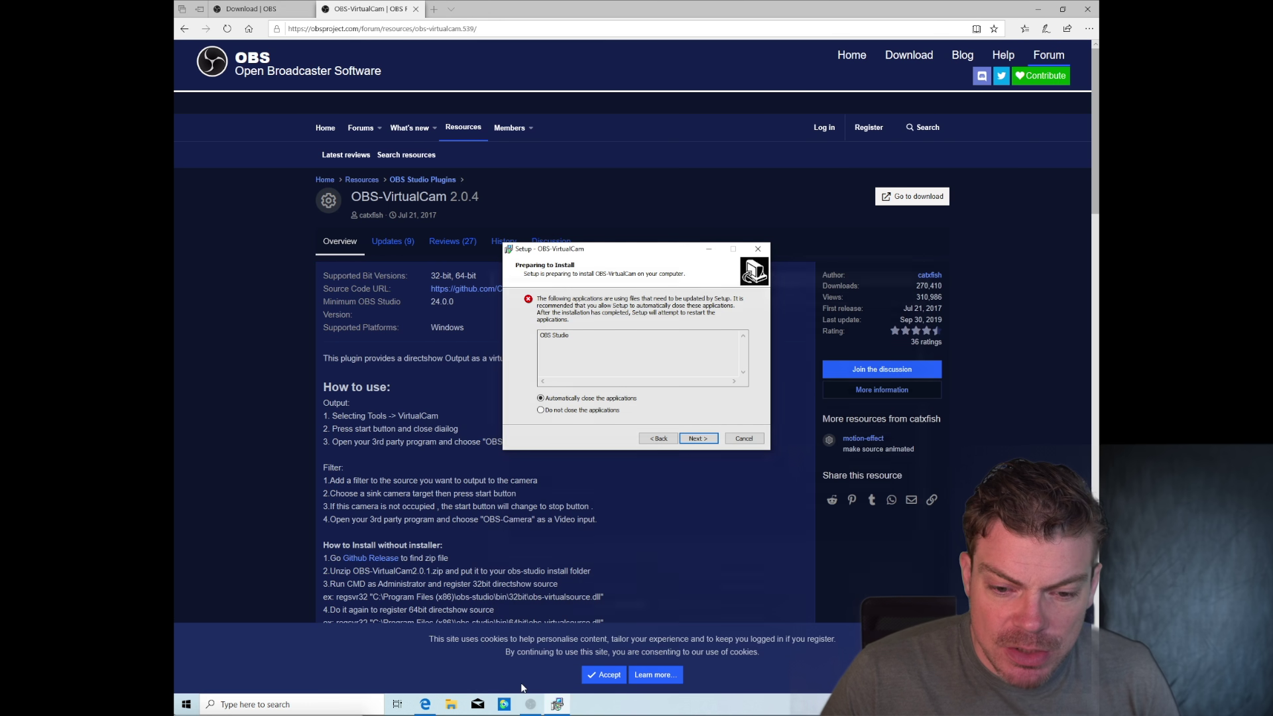
left_click(699, 439)
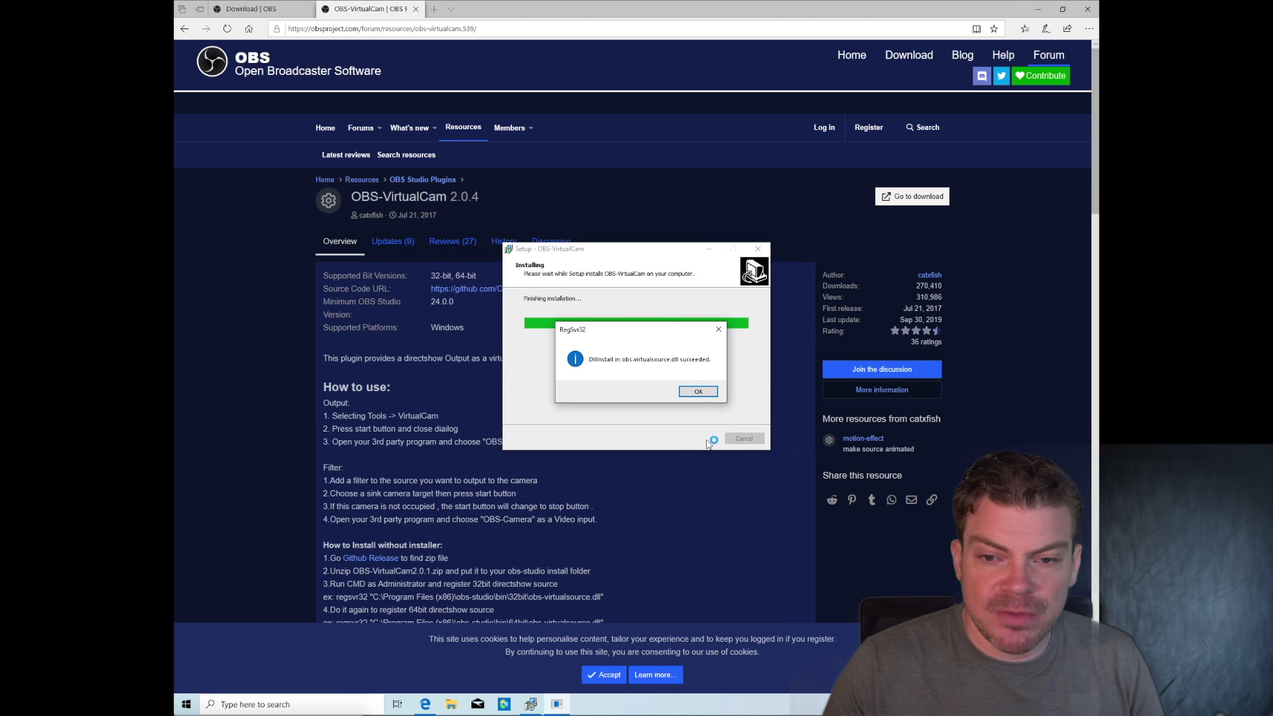
left_click(699, 391)
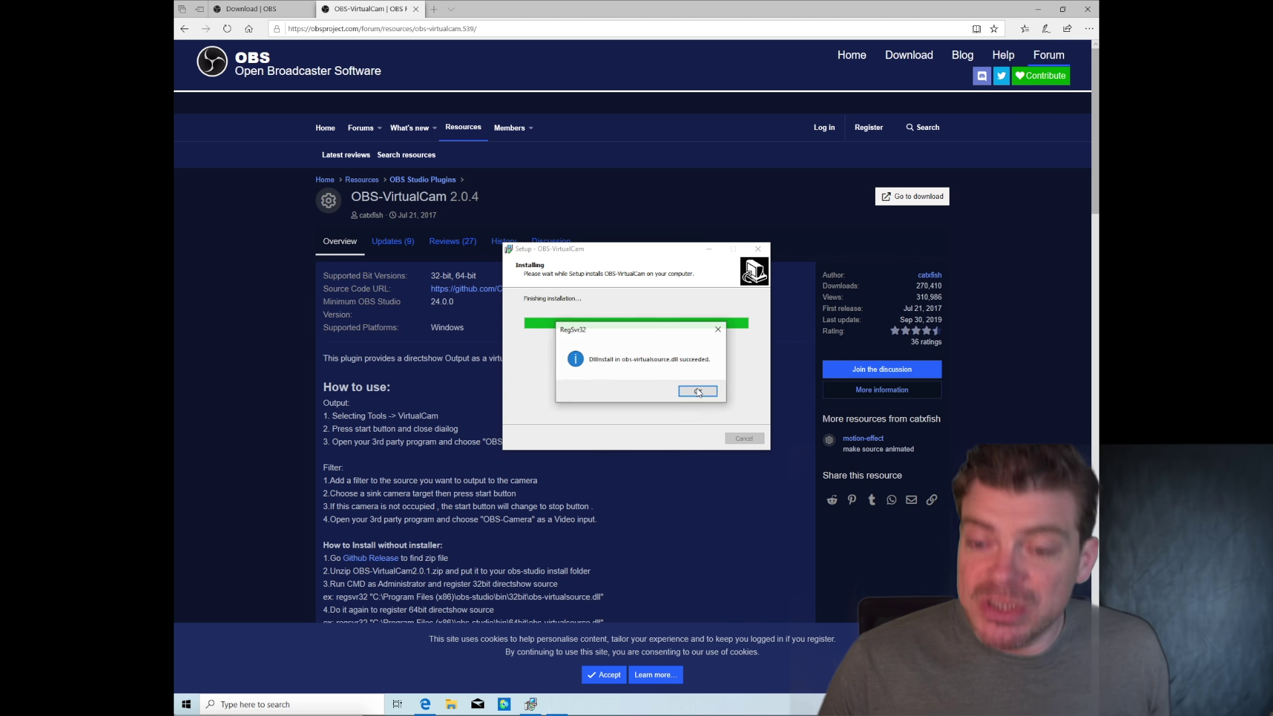
left_click(698, 391)
left_click(699, 439)
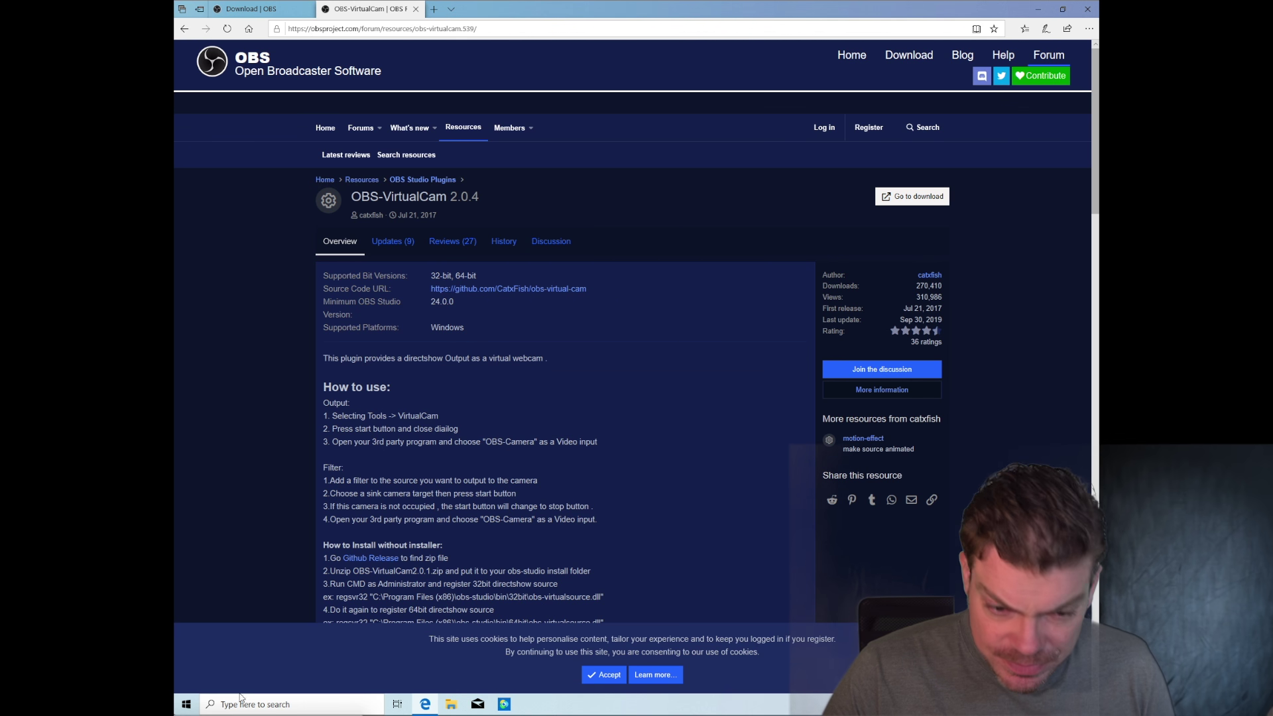
- Find OBS Studio (64bit) via the Start menu search for 'OBS' and launch it
left_click(192, 706)
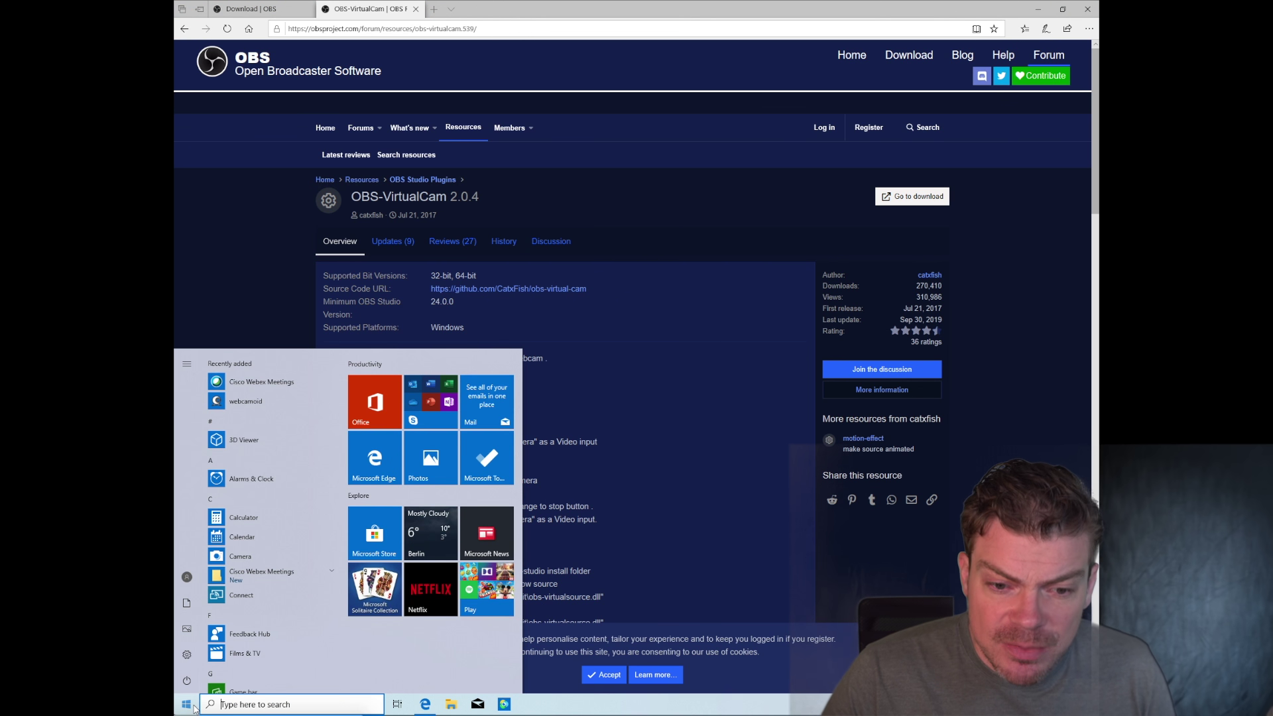
scroll(268, 598, "down", 10)
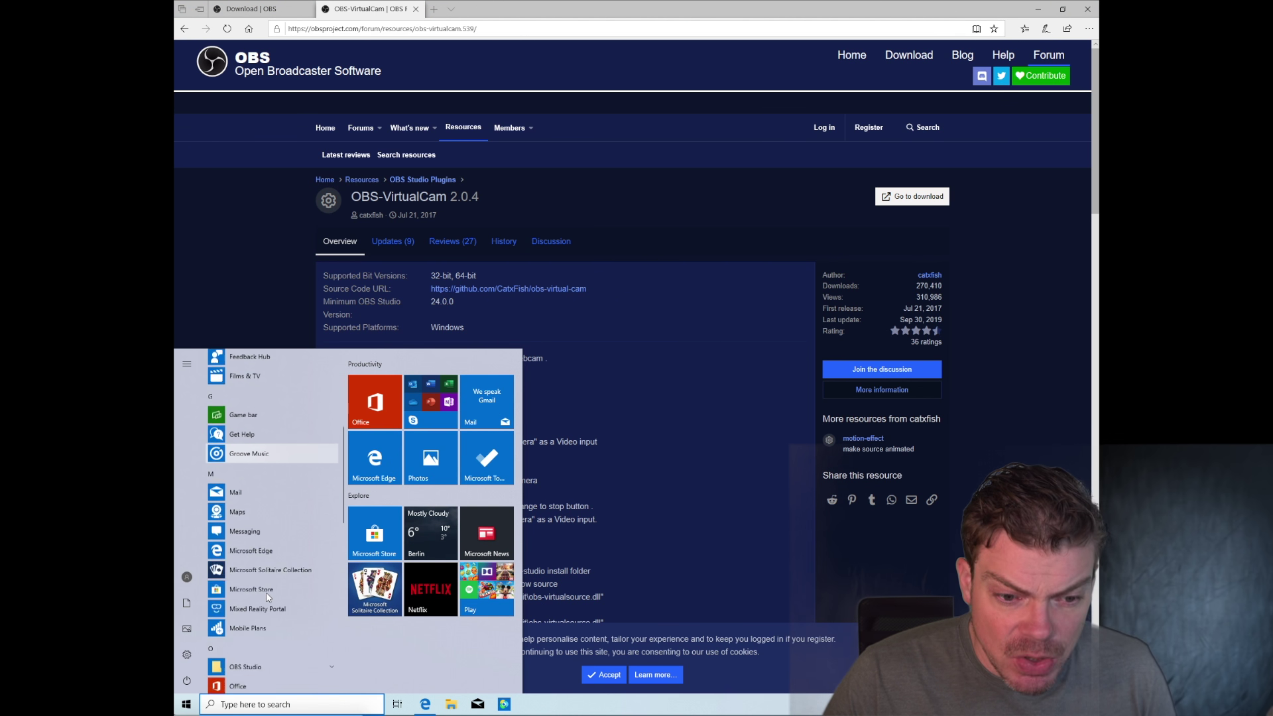
scroll(268, 598, "down", 4)
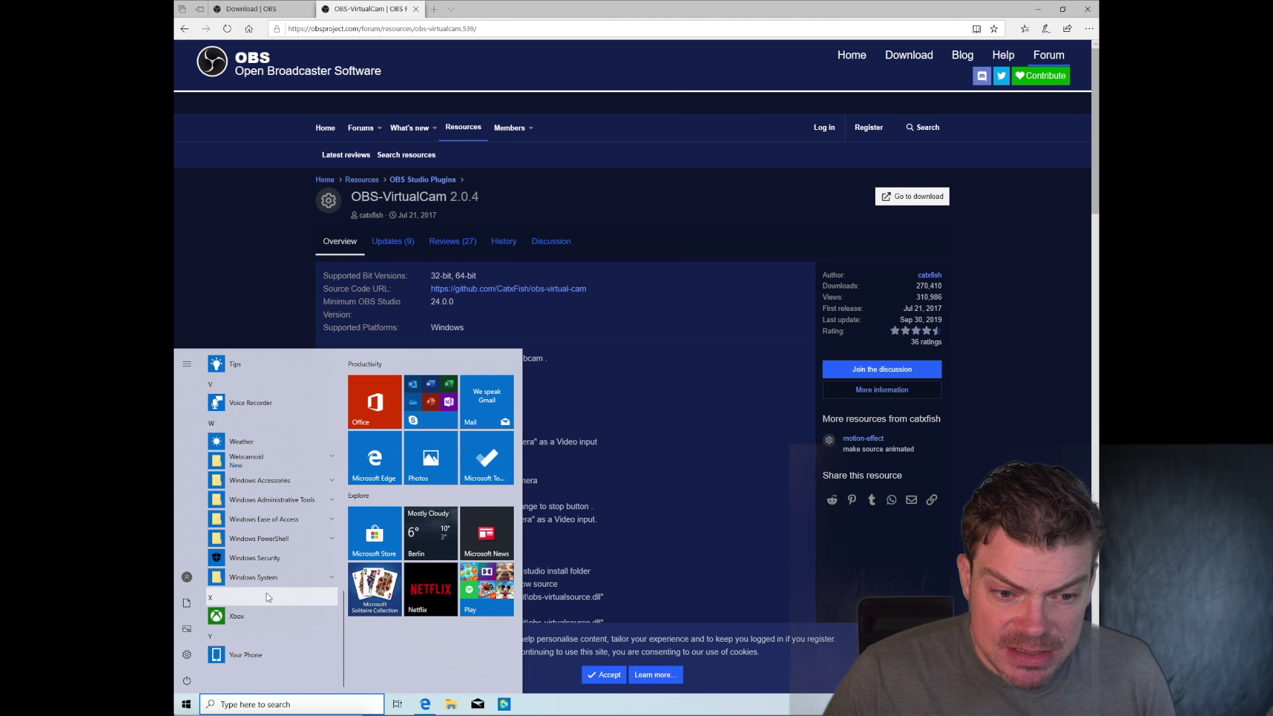
scroll(268, 598, "up", 10)
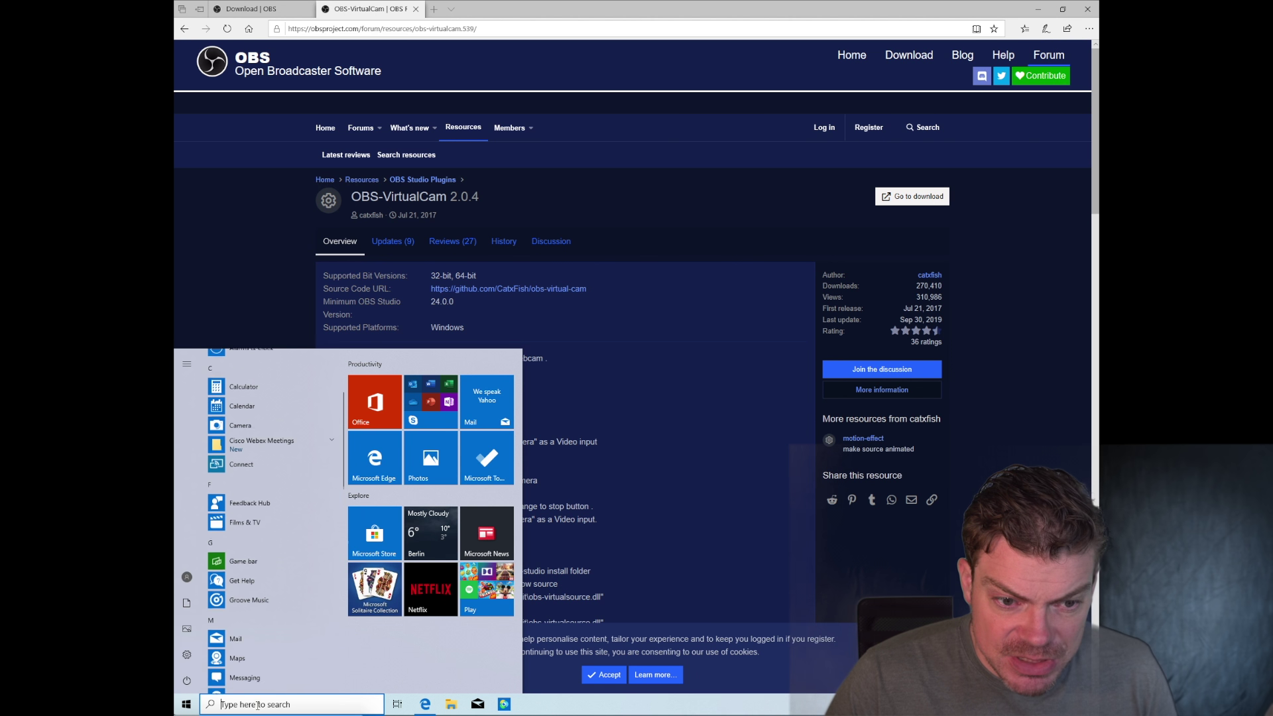
left_click(223, 704)
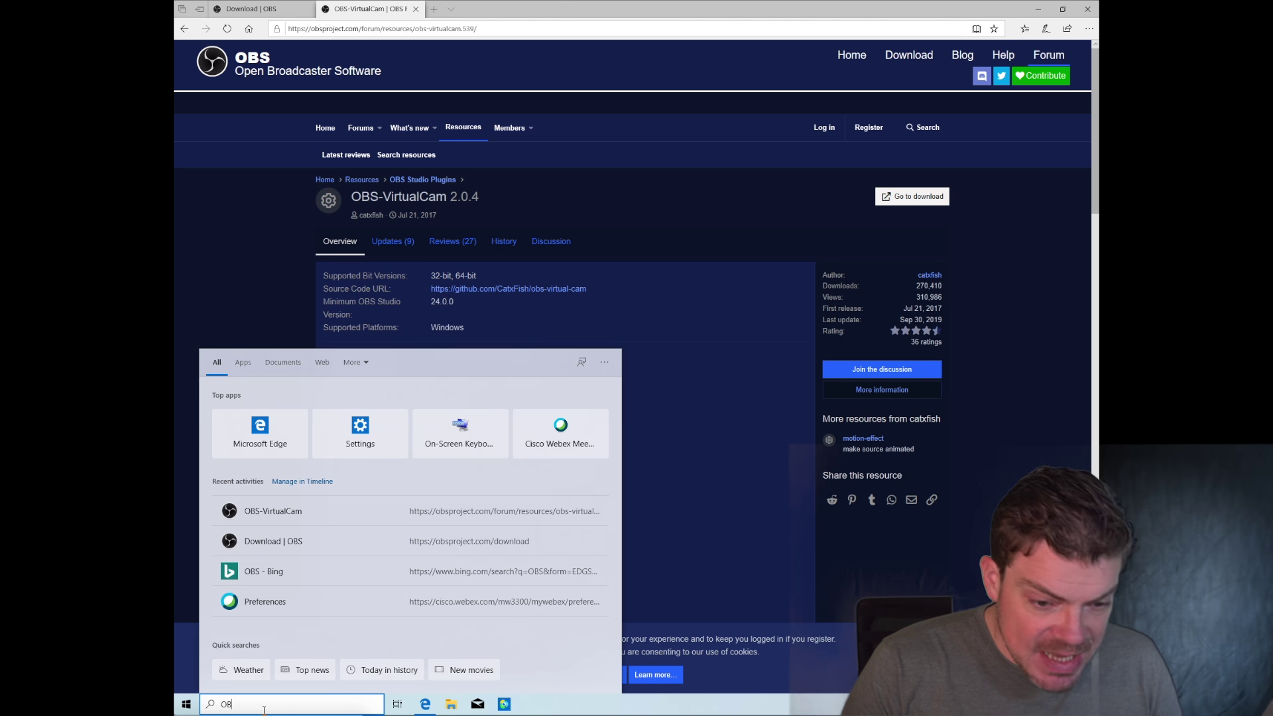
type("OBS")
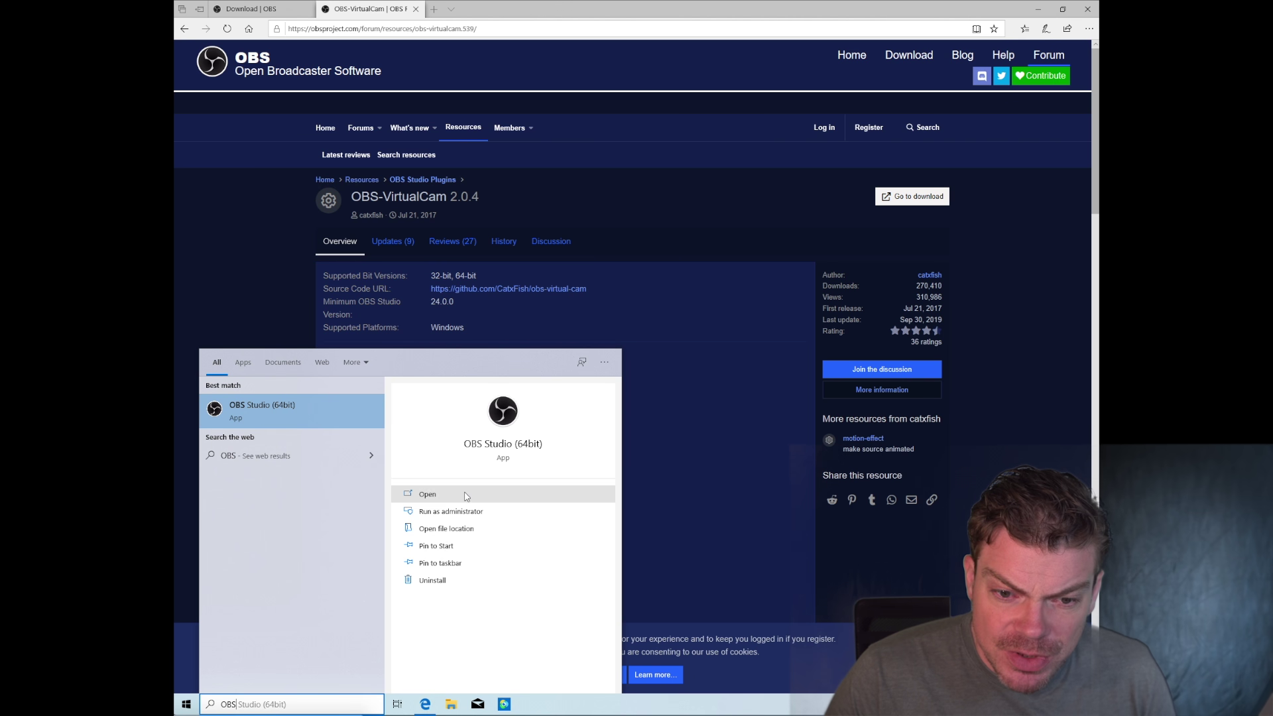
left_click(420, 495)
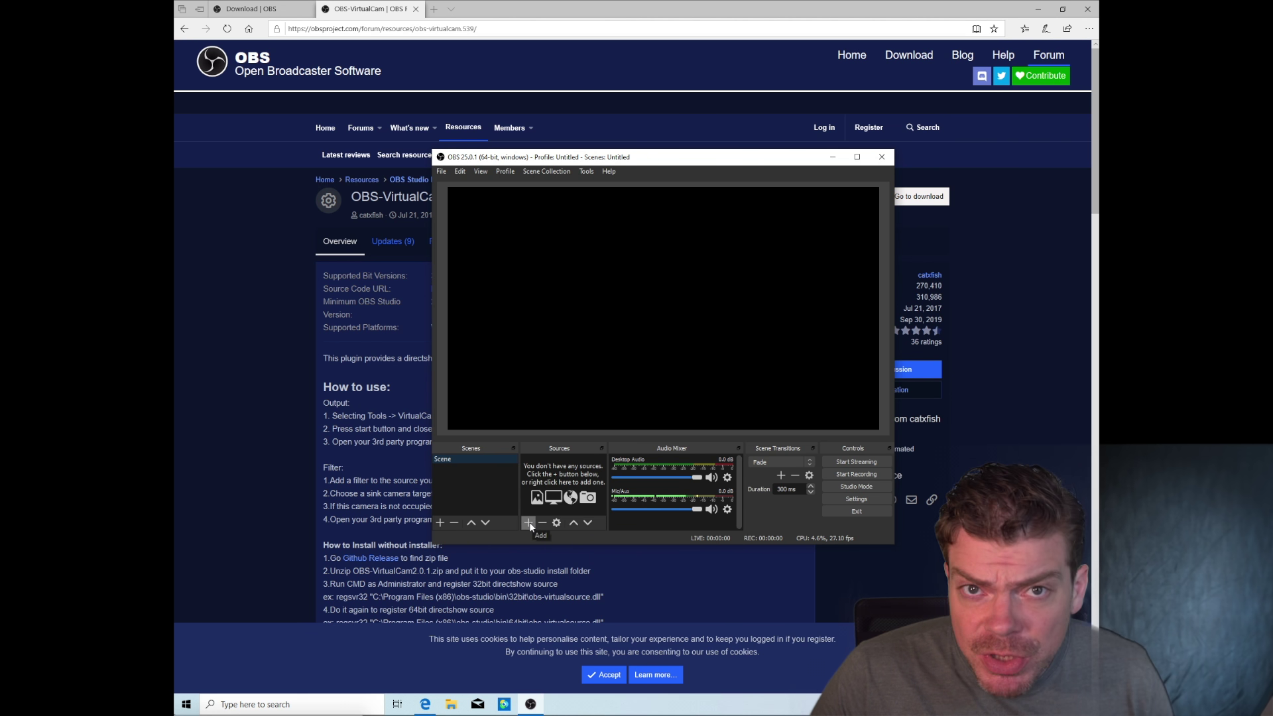
- Add a Video Capture Device source for the webcam and stretch it to fill the canvas
left_click(530, 522)
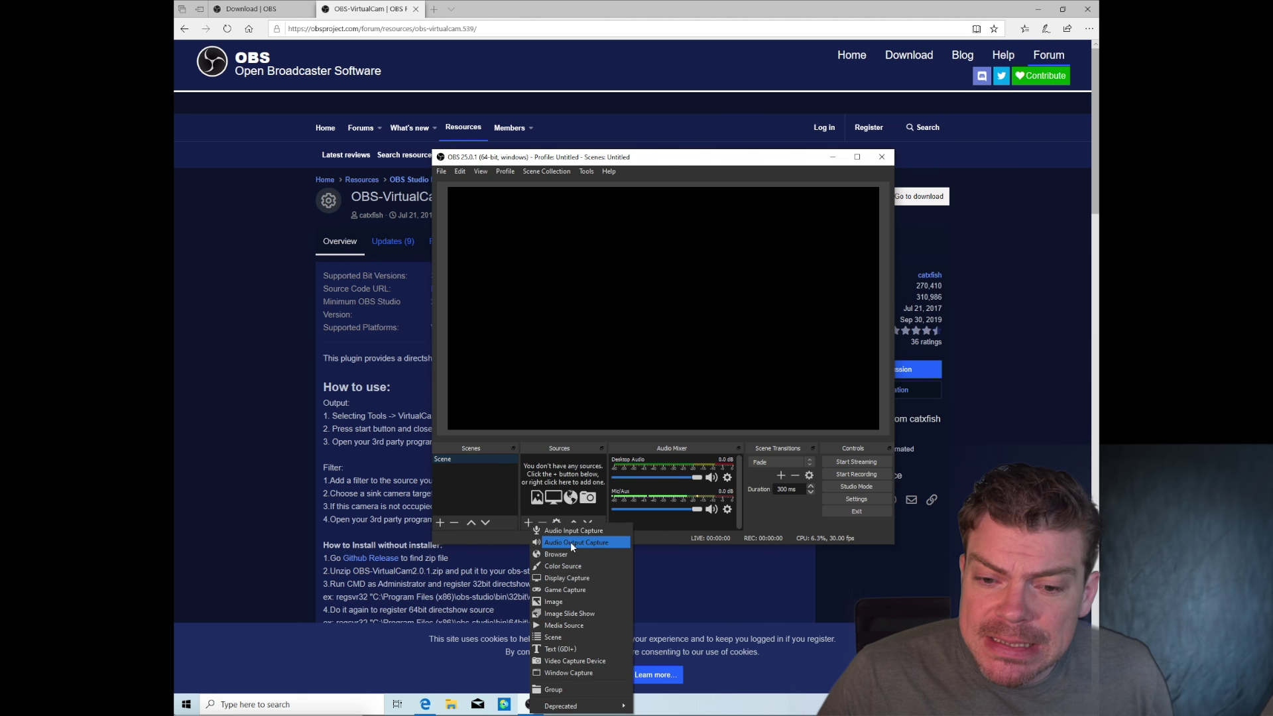
left_click(594, 662)
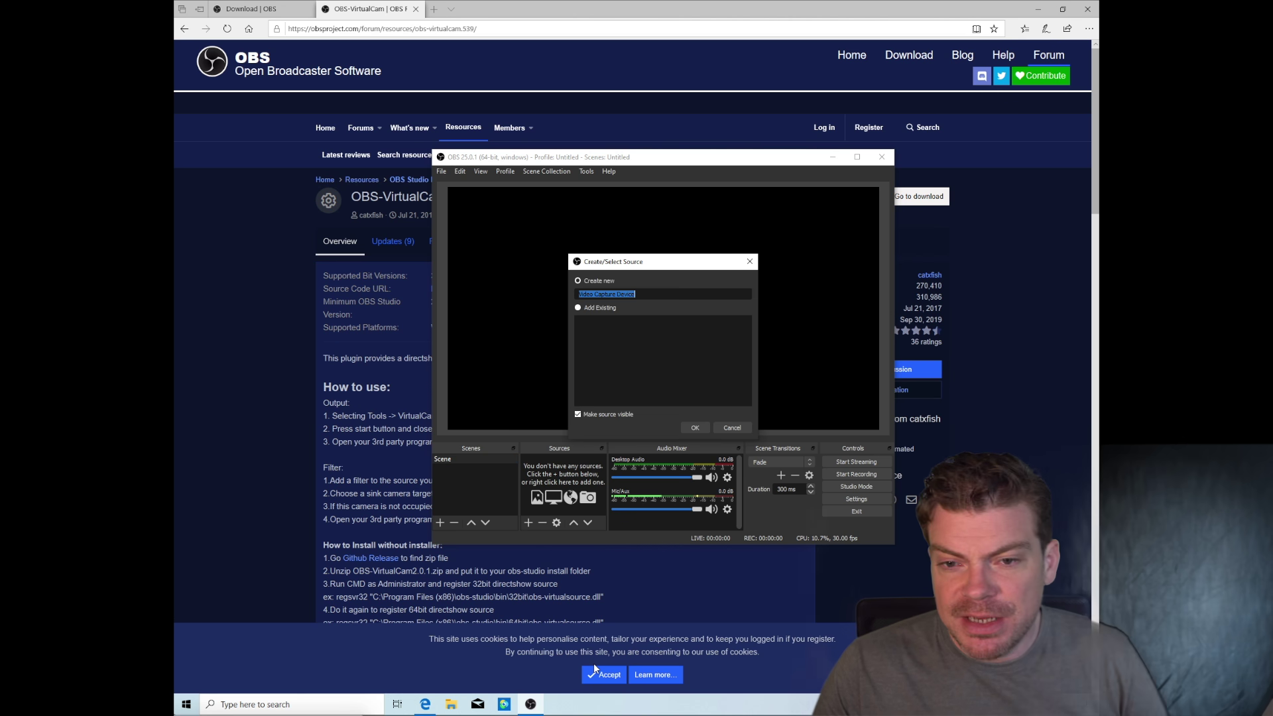
left_click(703, 429)
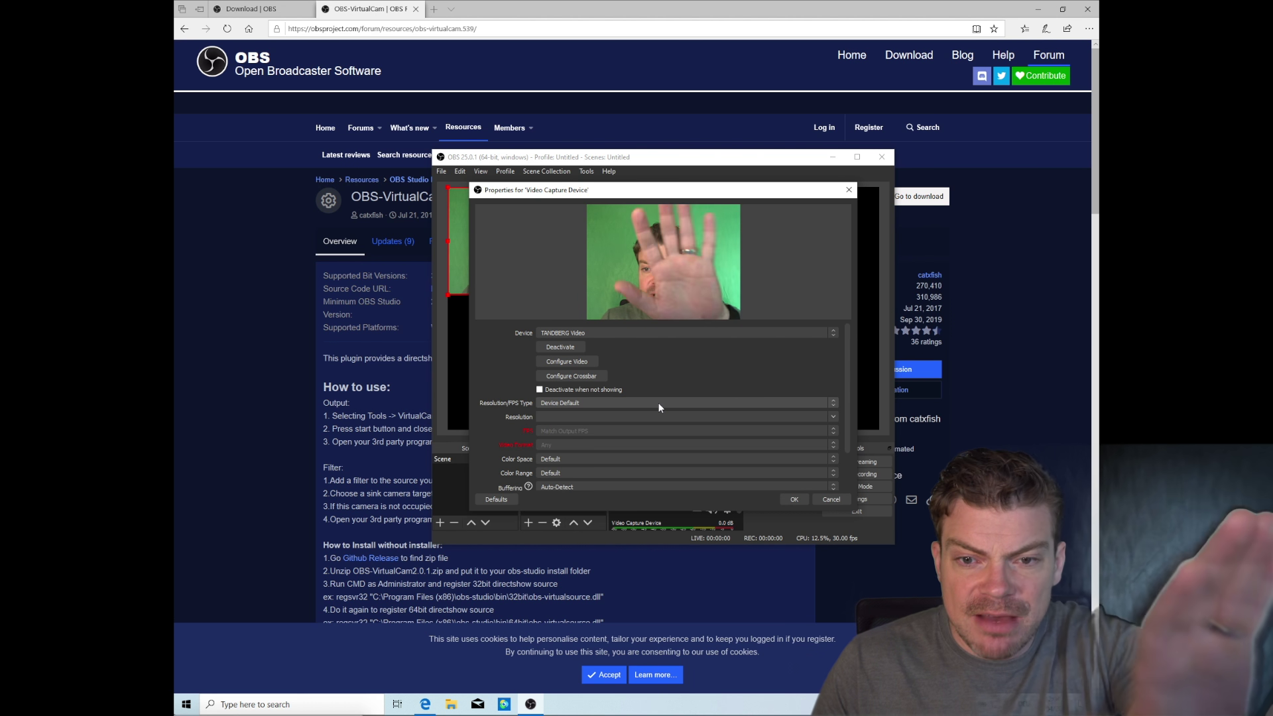
left_click(794, 501)
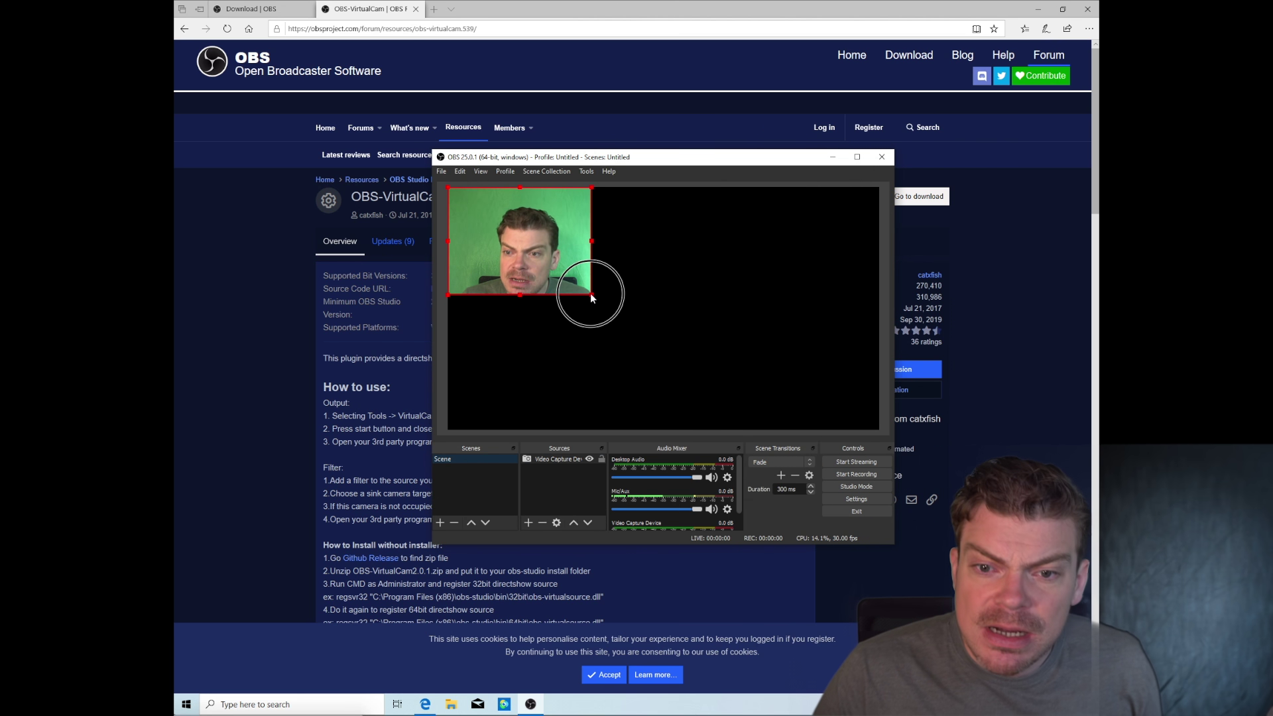
left_click_drag(590, 293, 879, 464)
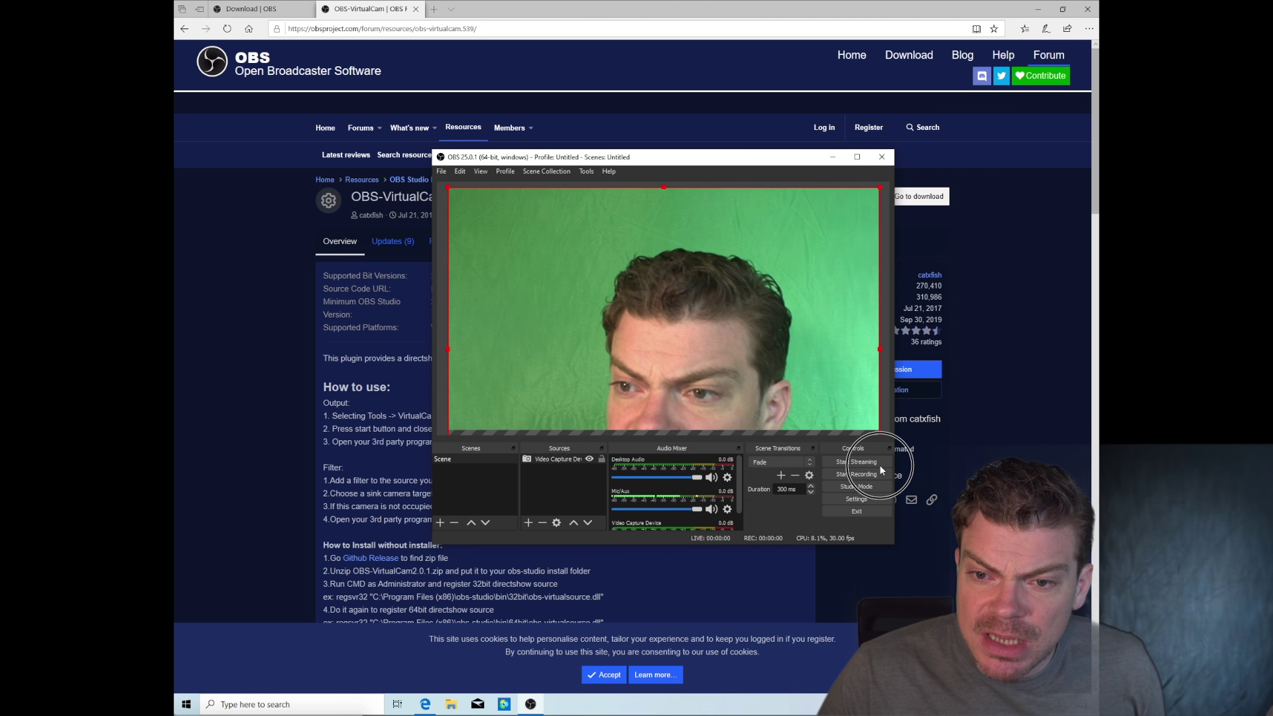
left_click_drag(762, 307, 762, 292)
- Make the OBS window taller, move it up-left, and enlarge it with its preview
left_click_drag(675, 152, 675, 119)
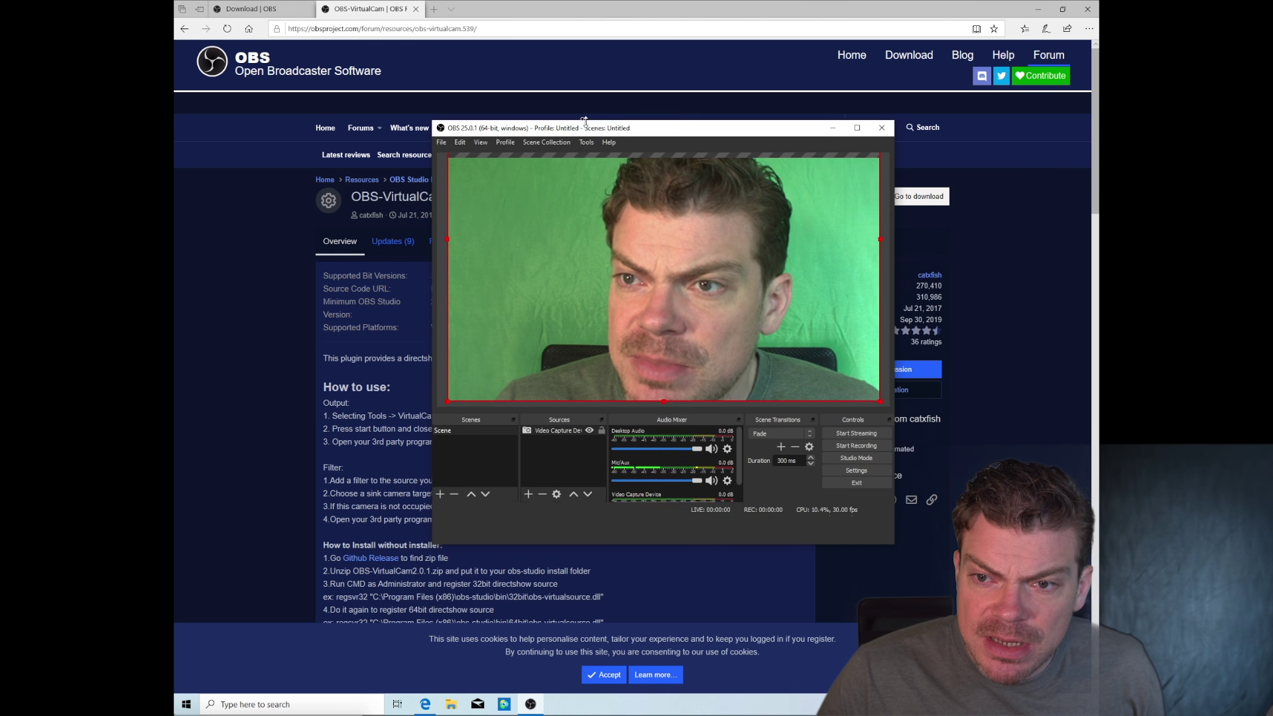
left_click_drag(598, 129, 529, 91)
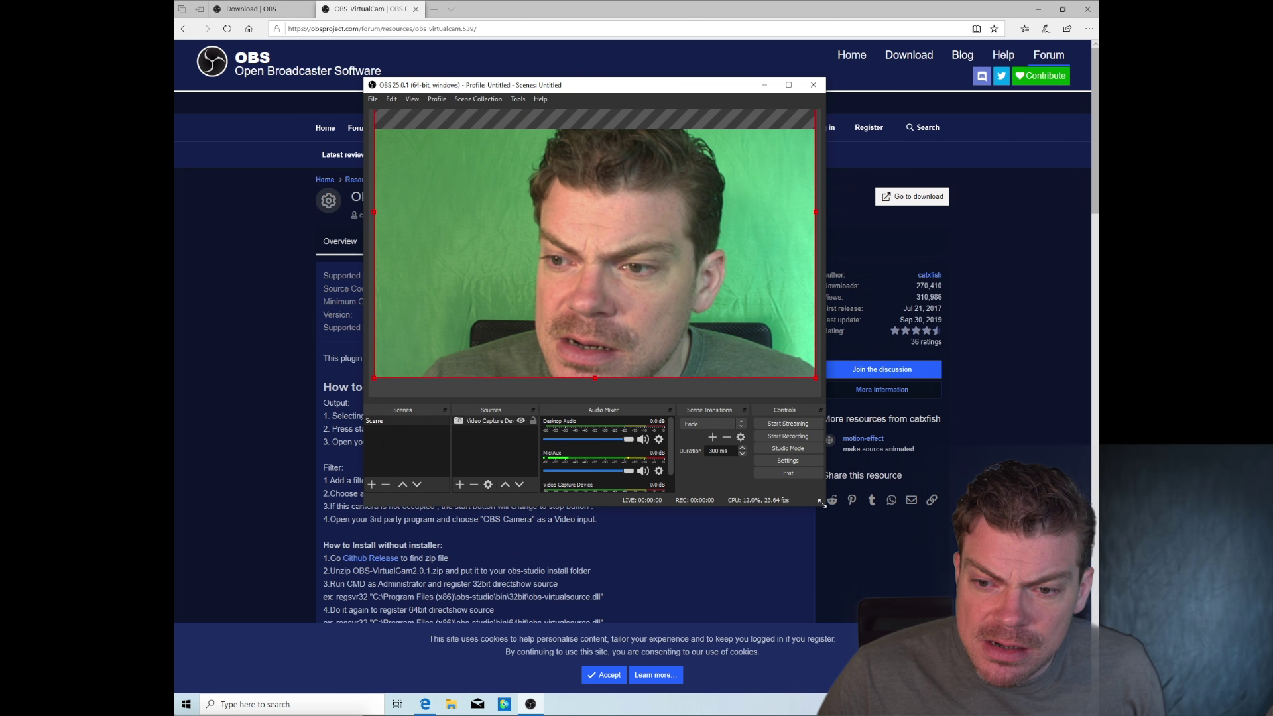
left_click_drag(823, 504, 993, 606)
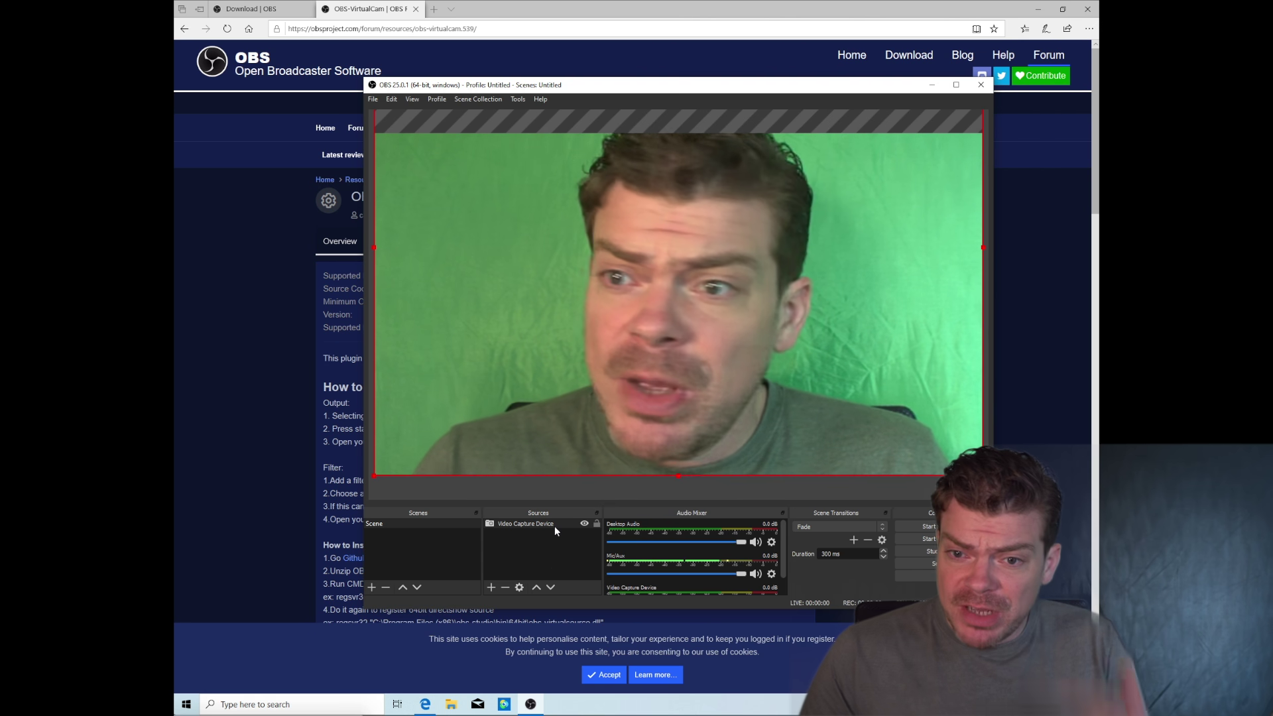
- Give the Video Capture Device a default-named Chroma Key filter, then return to Edge
right_click(530, 415)
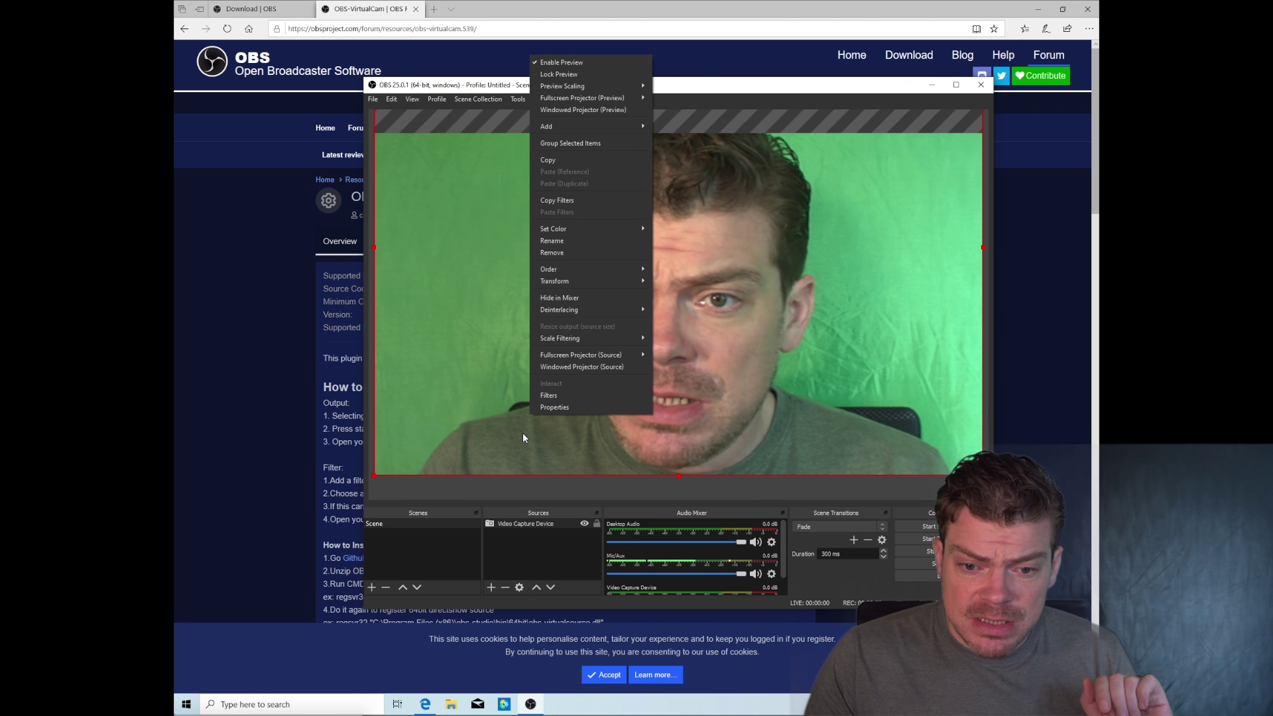
left_click(524, 438)
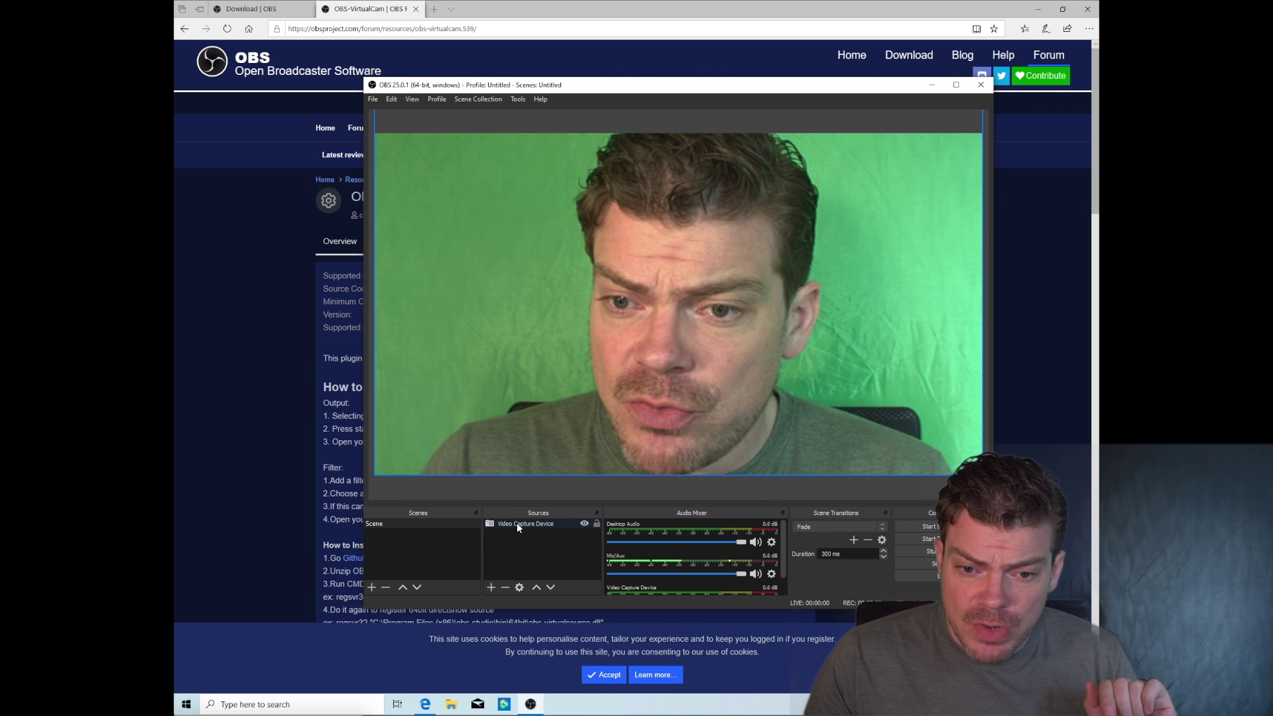
right_click(518, 527)
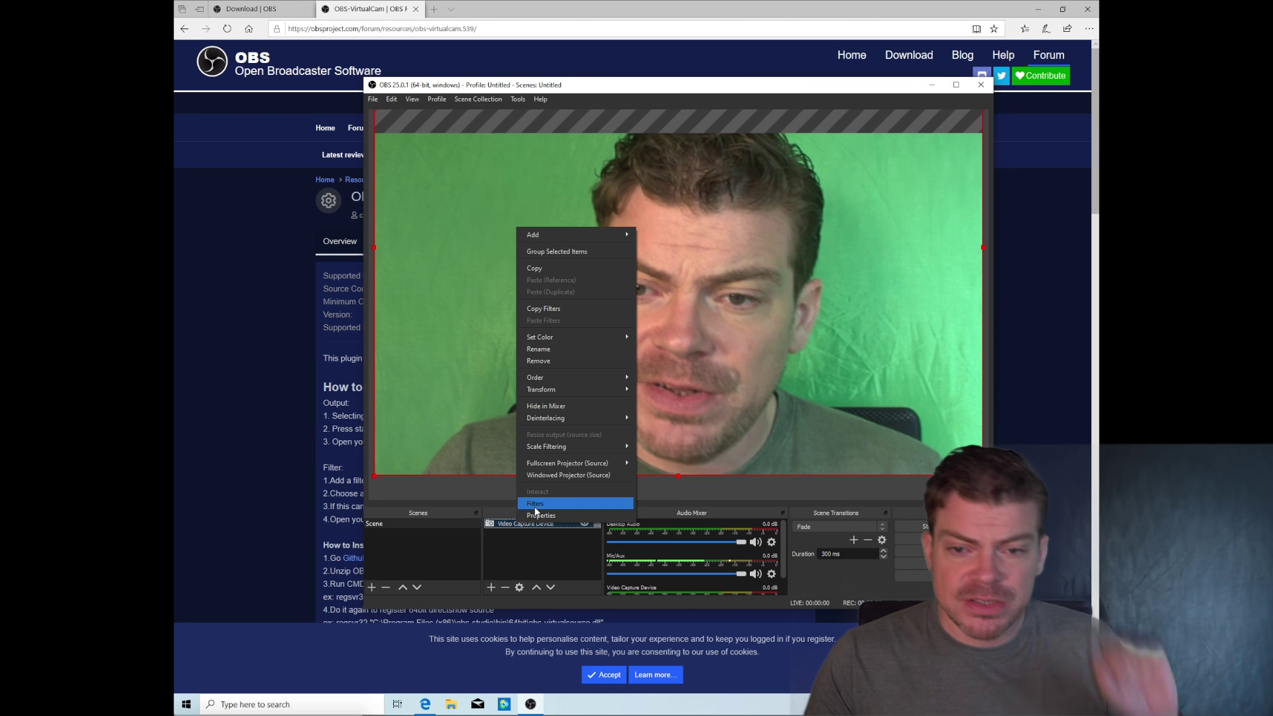
left_click(535, 508)
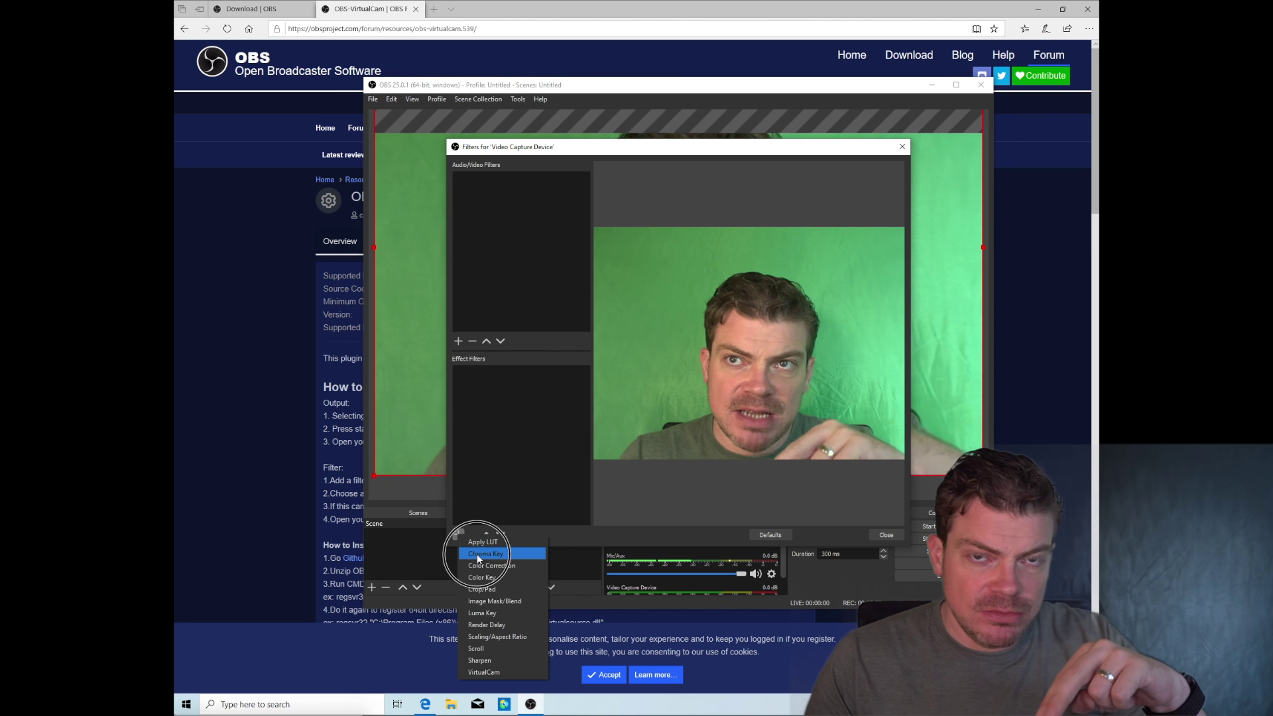
left_click(477, 557)
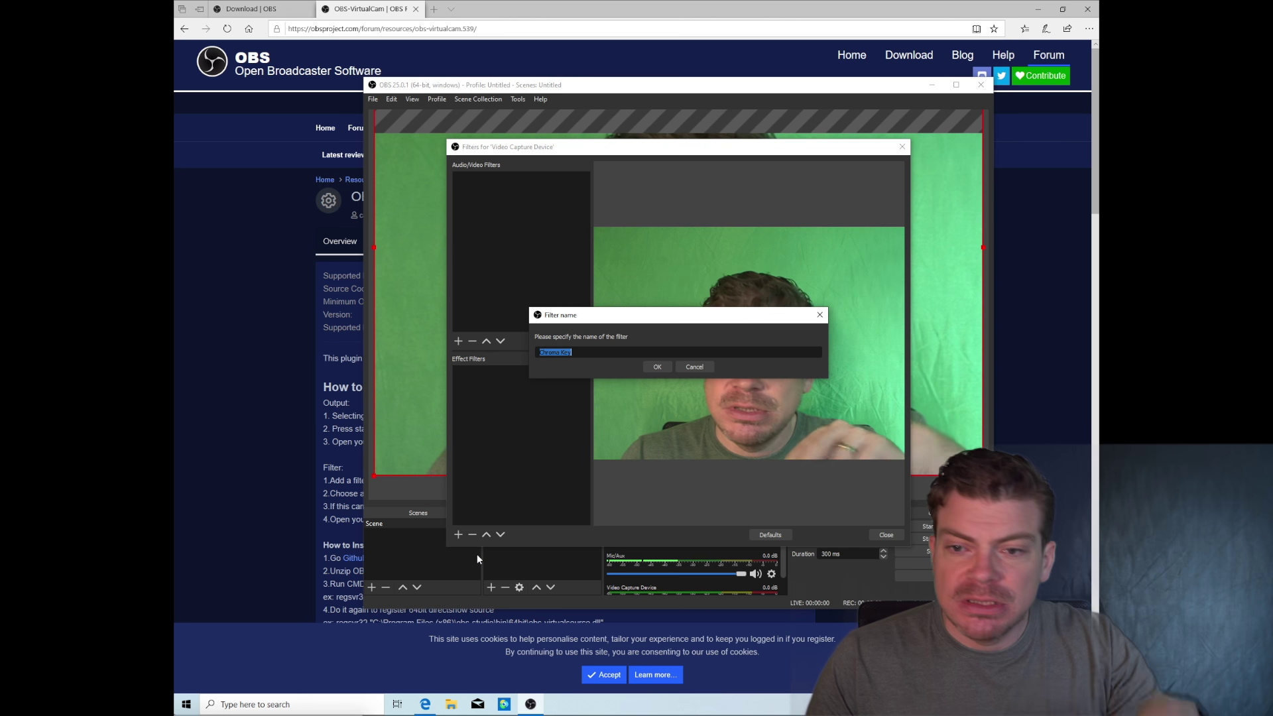
left_click(666, 369)
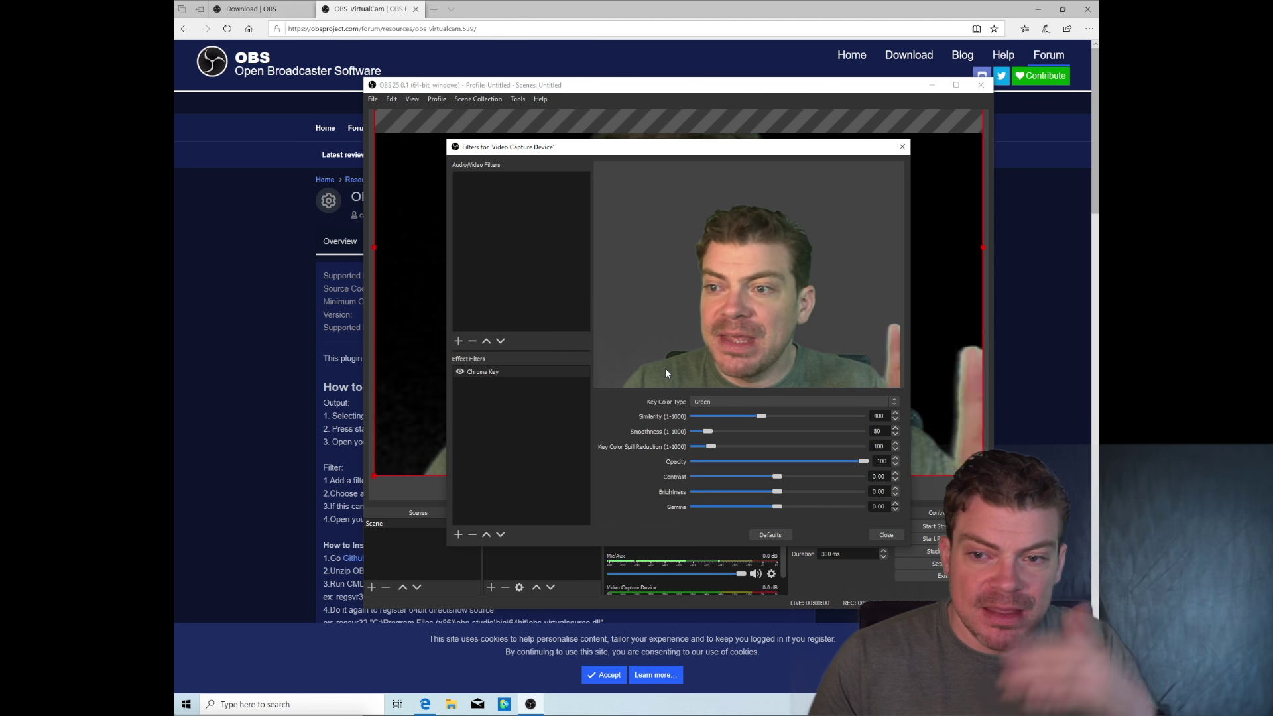
left_click(886, 534)
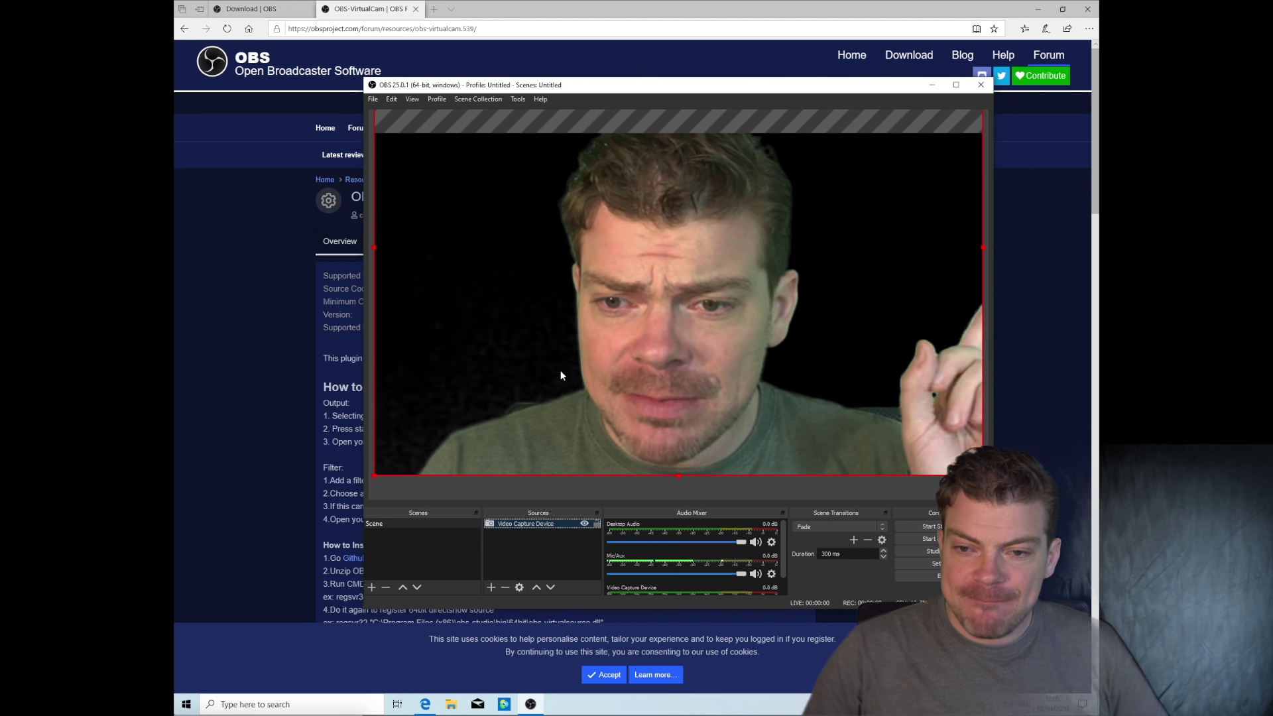
left_click(285, 418)
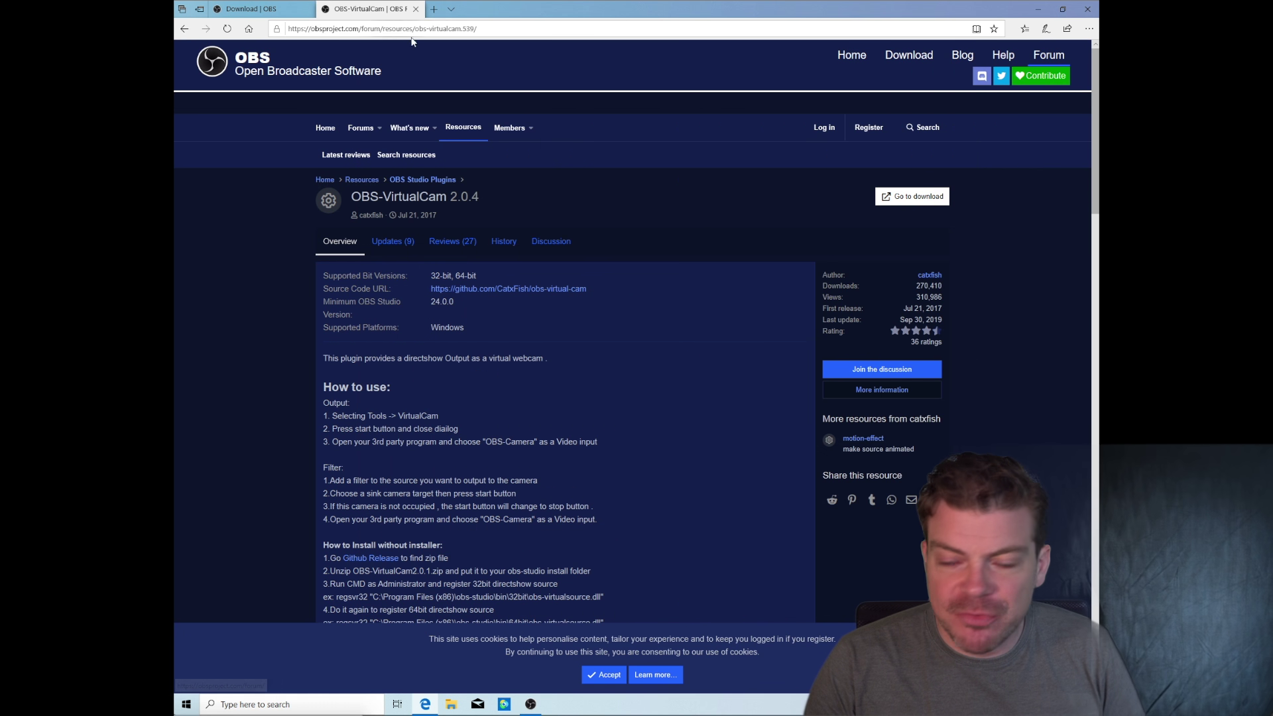
- In a new tab, search Bing images for 'free background images' and open the misty grass field picture
left_click(435, 10)
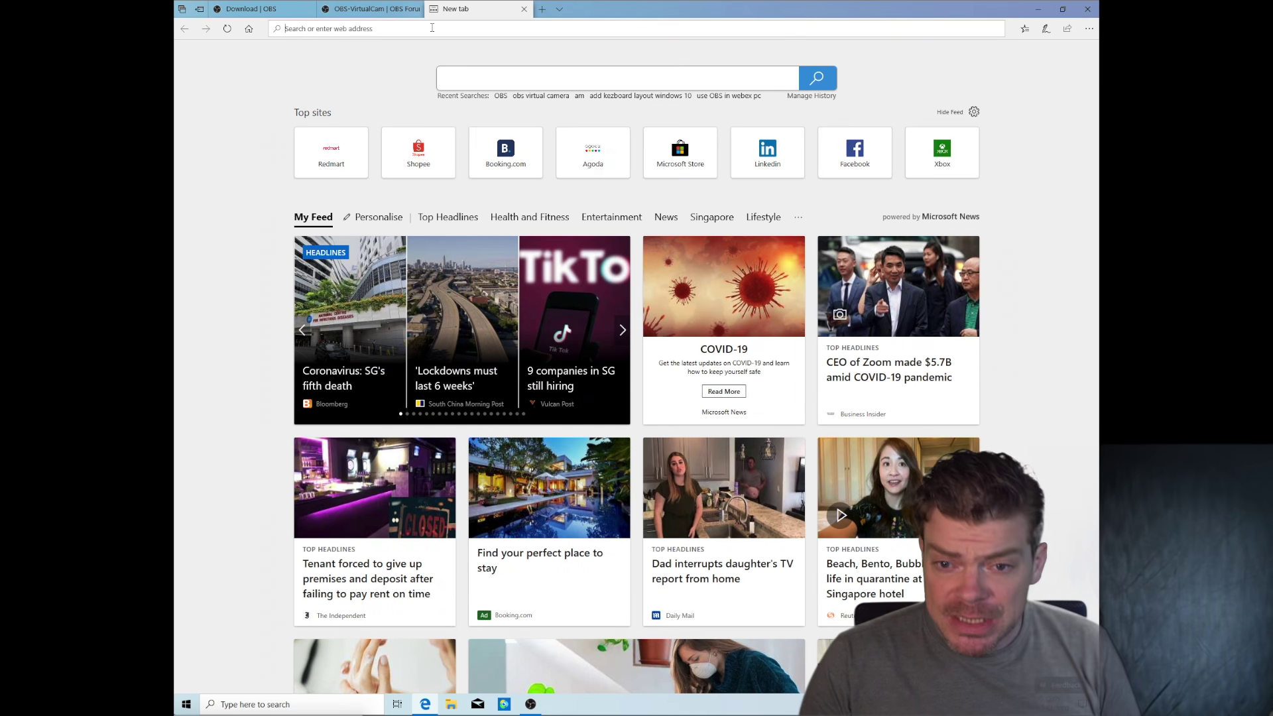
type("freee")
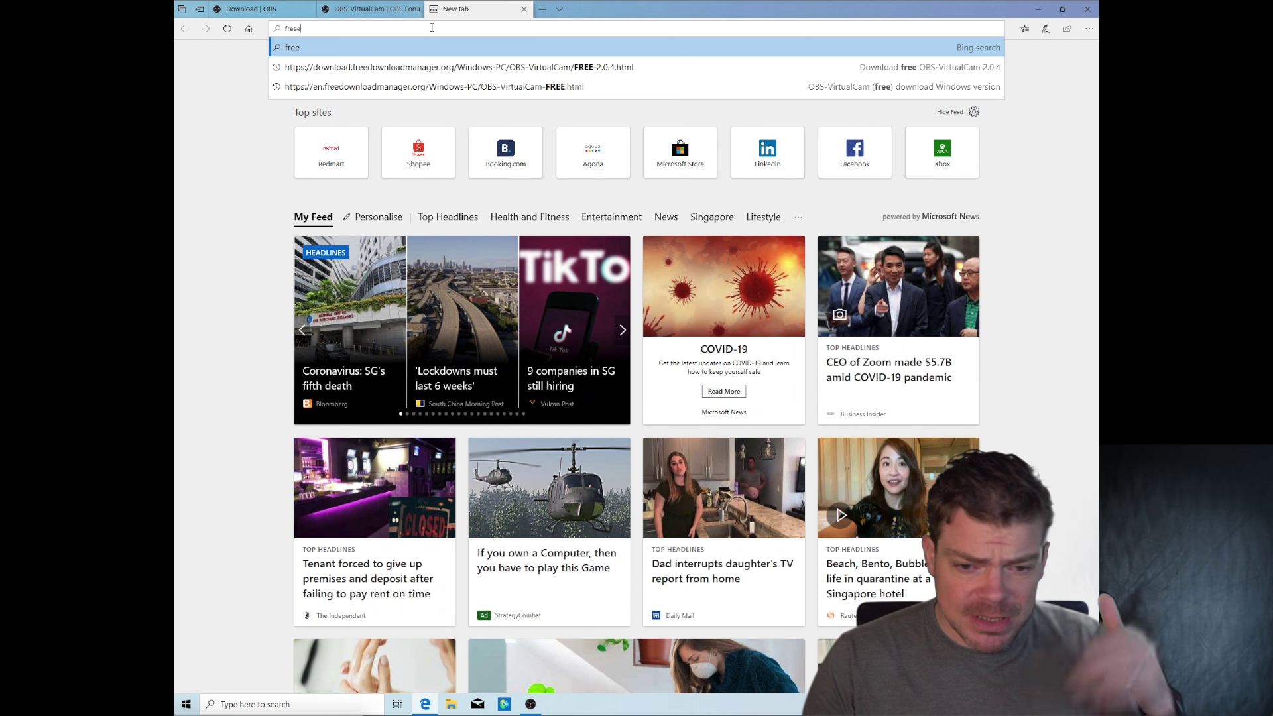
type(" background im")
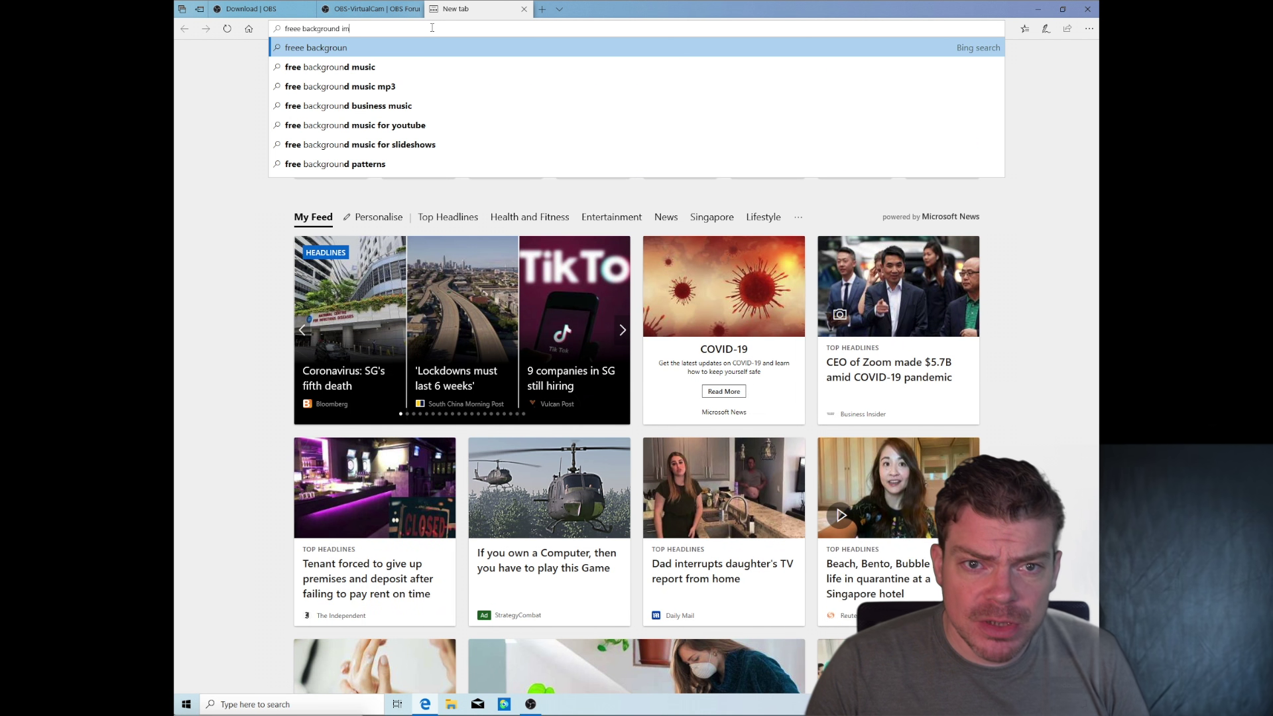
type("ag")
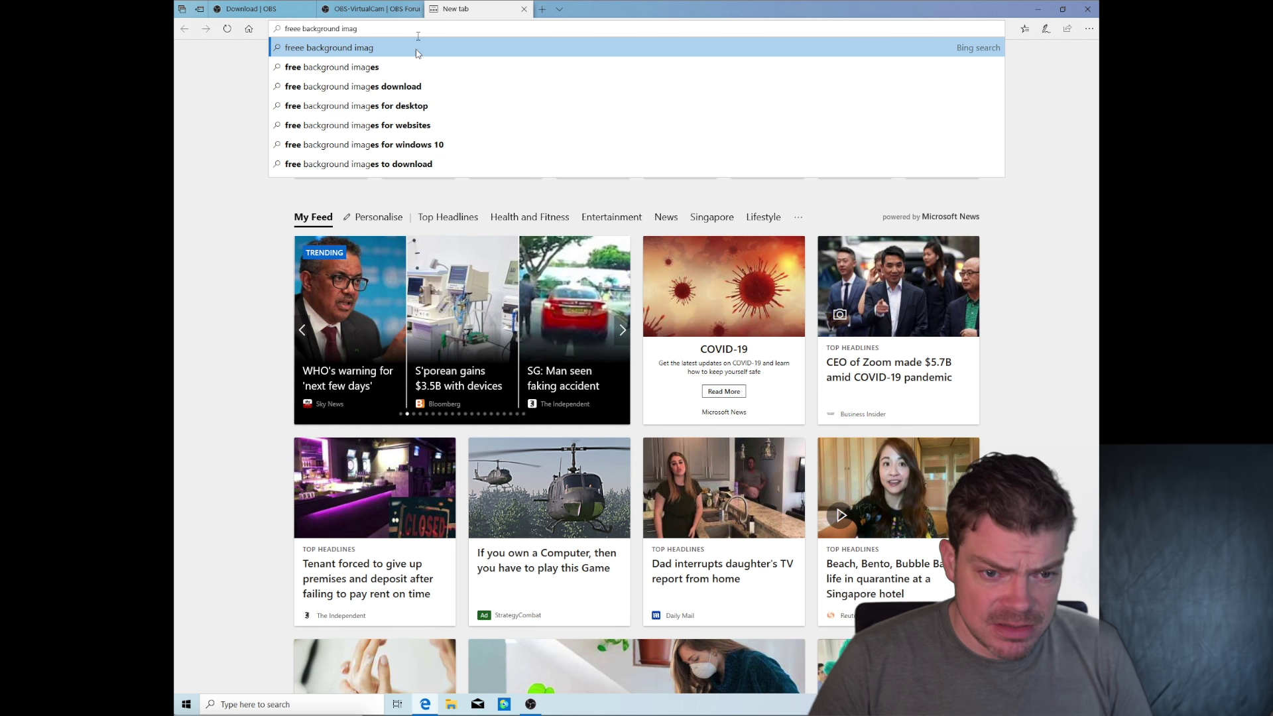
left_click(388, 69)
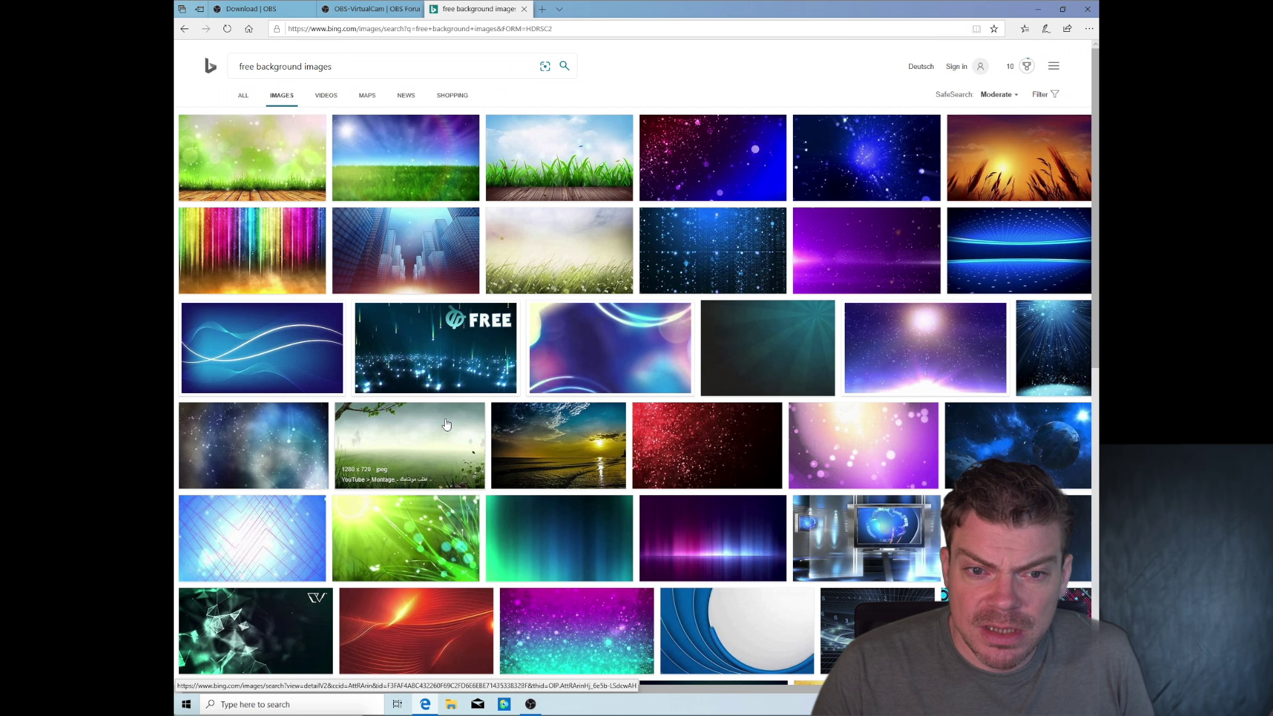
left_click(390, 444)
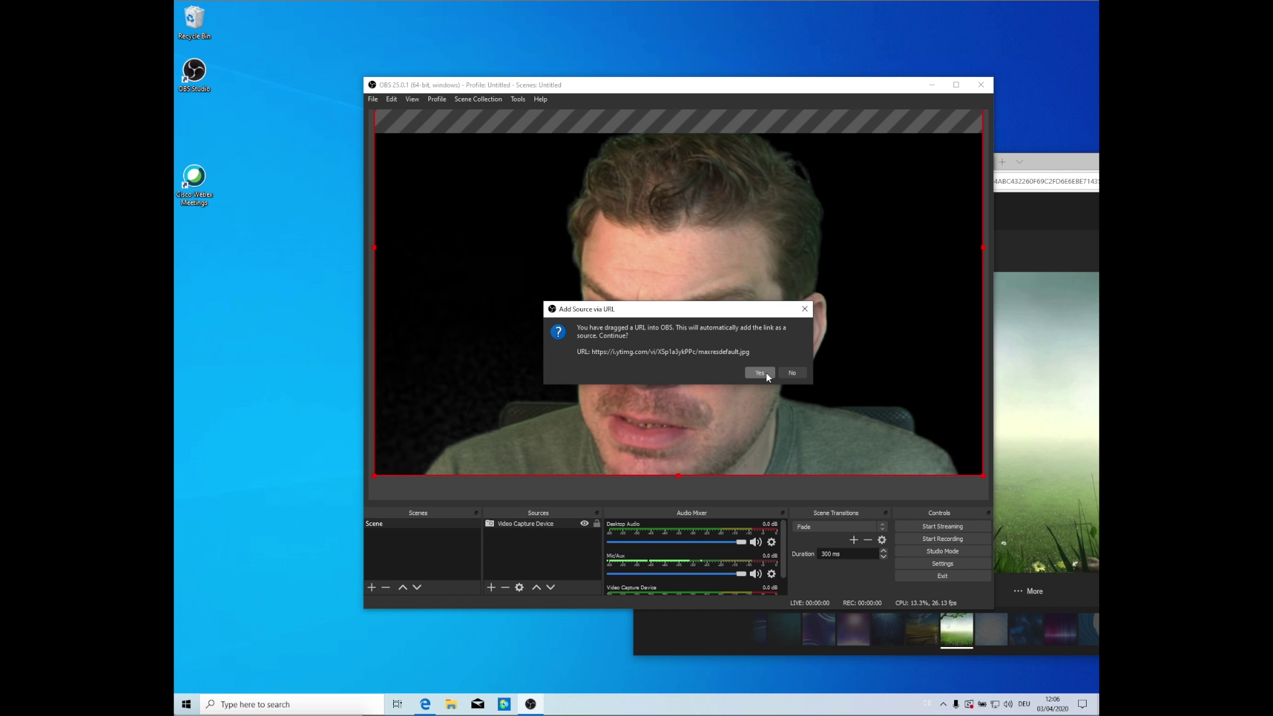
- Add the dragged grass field image (i.ytimg.com) as a new source in the OBS scene
left_click(766, 372)
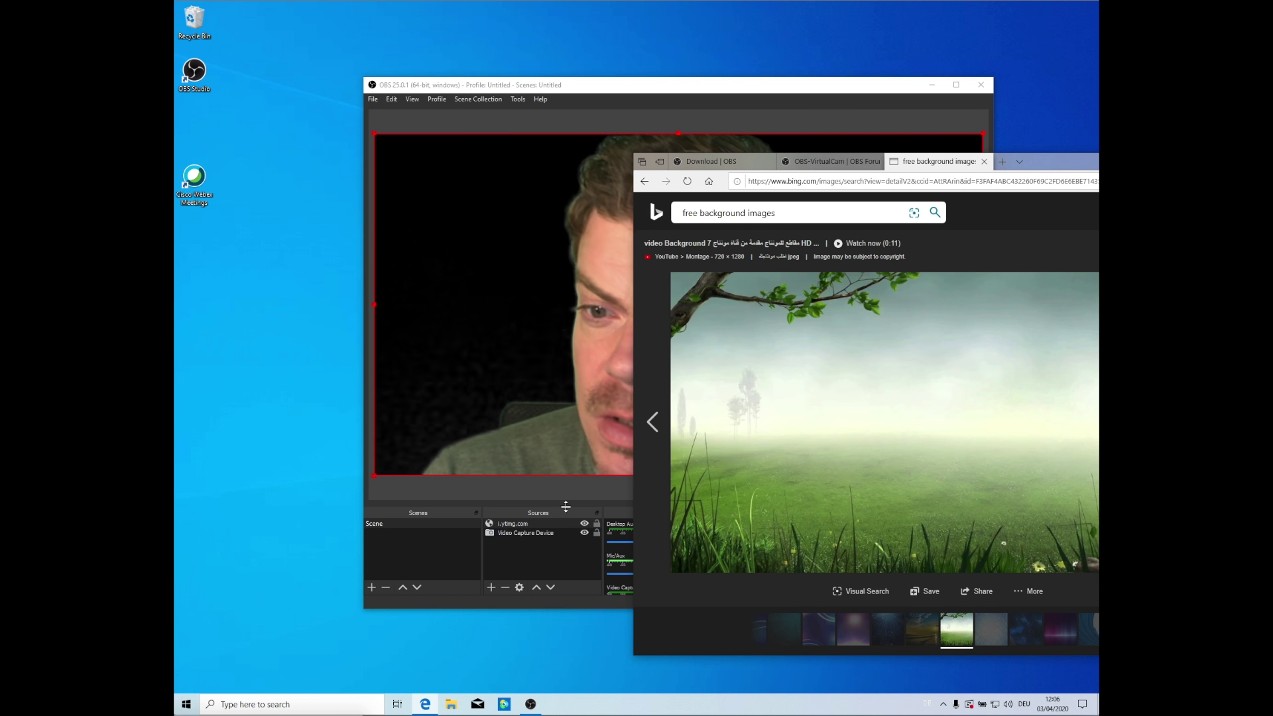
left_click(524, 534)
left_click(646, 329)
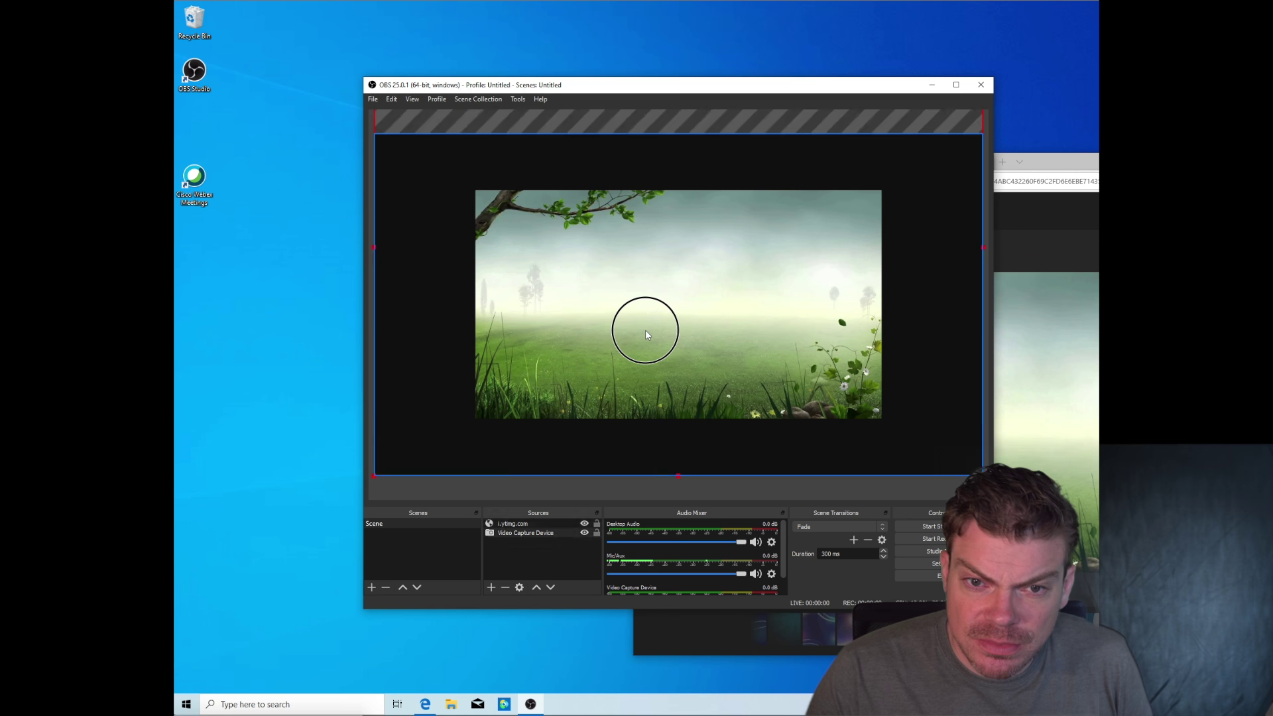
- Stretch the grass image to fill the canvas and move it below Video Capture Device
left_click_drag(670, 340, 570, 282)
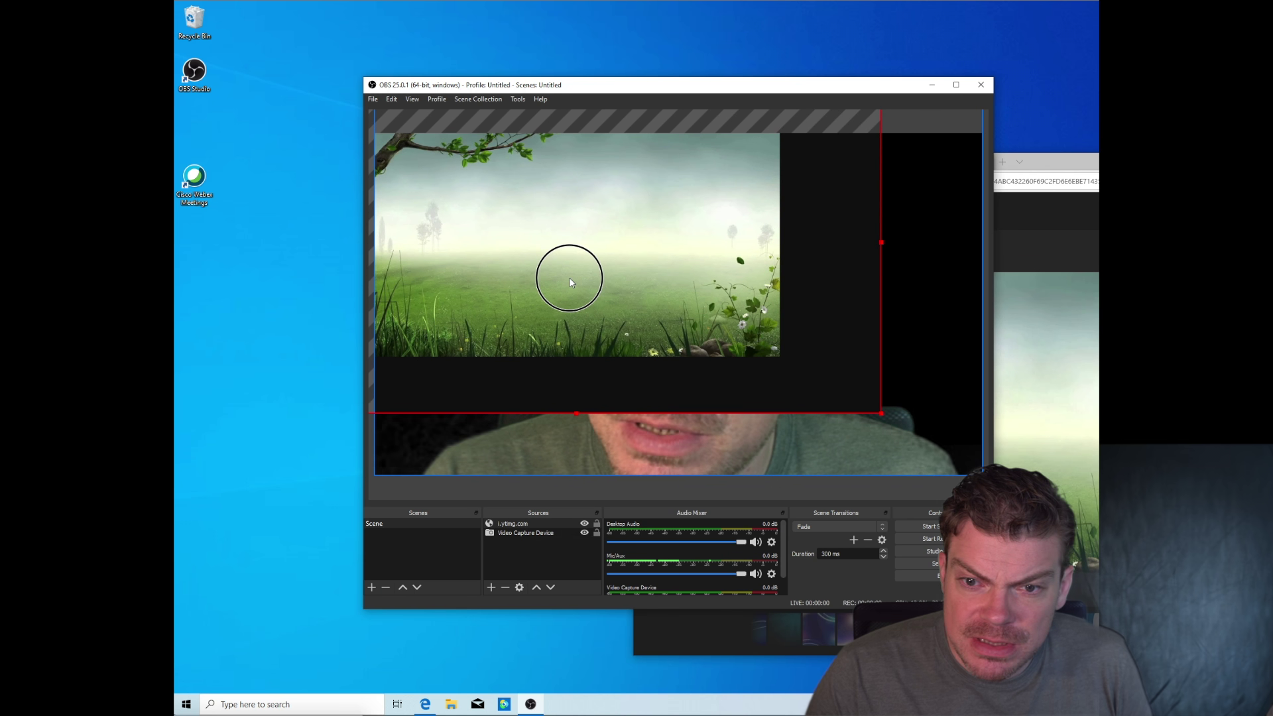
left_click_drag(900, 427, 1088, 563)
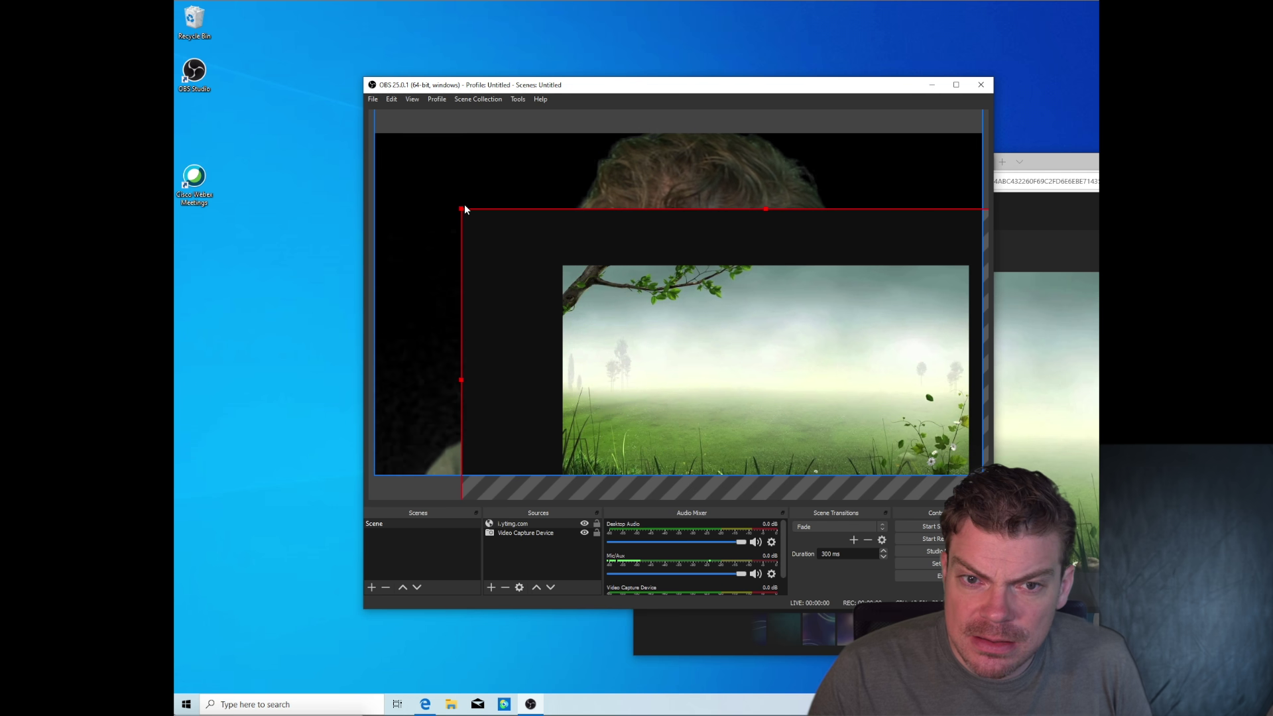
left_click_drag(463, 208, 175, 4)
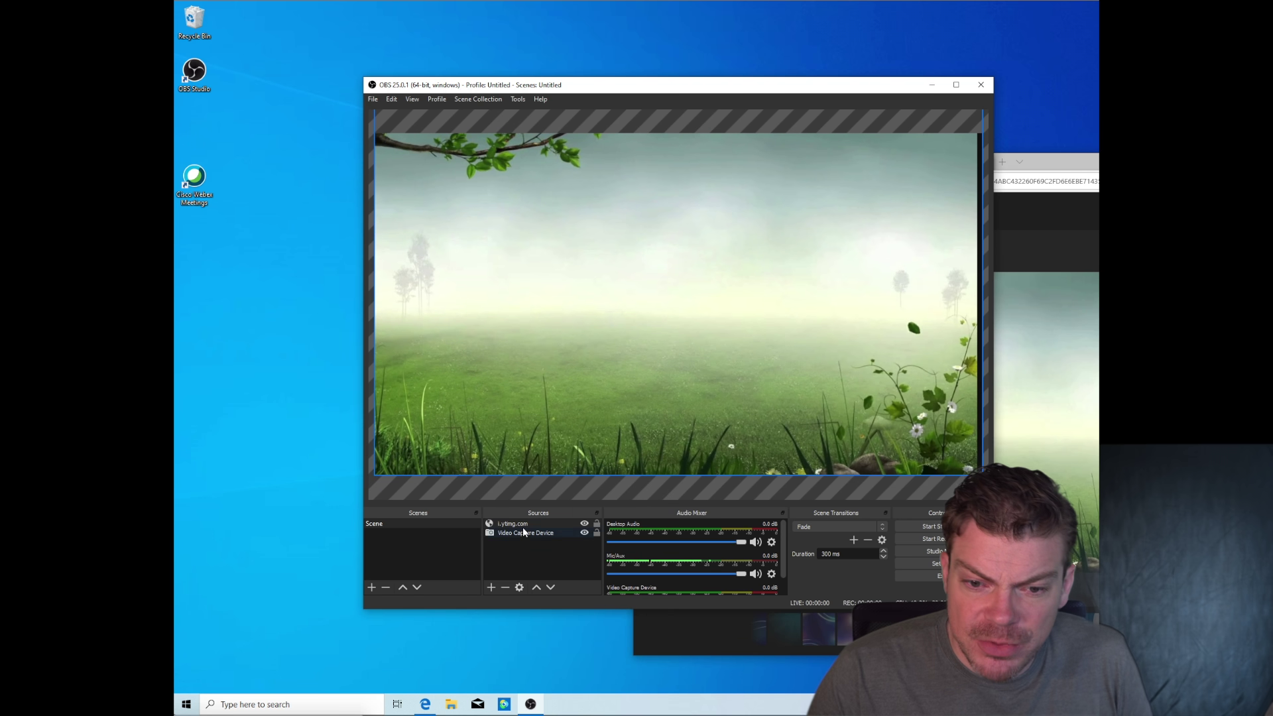
left_click_drag(525, 540, 524, 535)
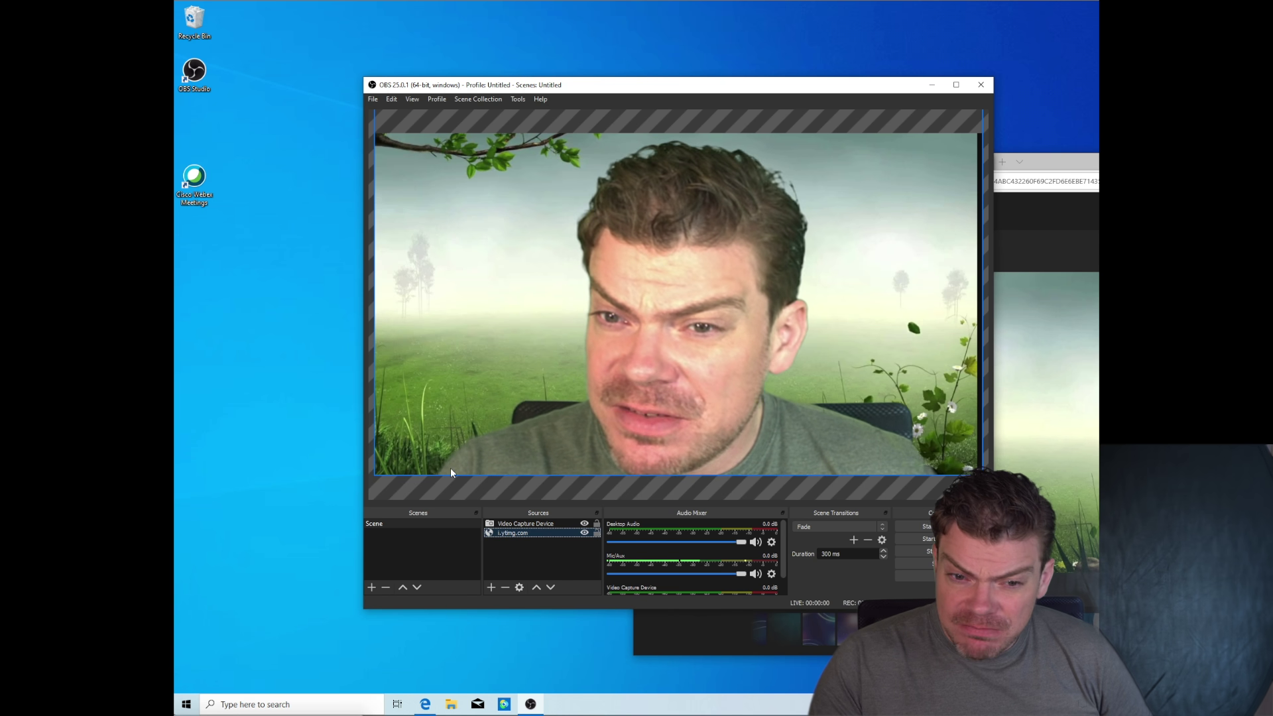
- Lock the OBS preview so sources can't be moved accidentally
right_click(678, 326)
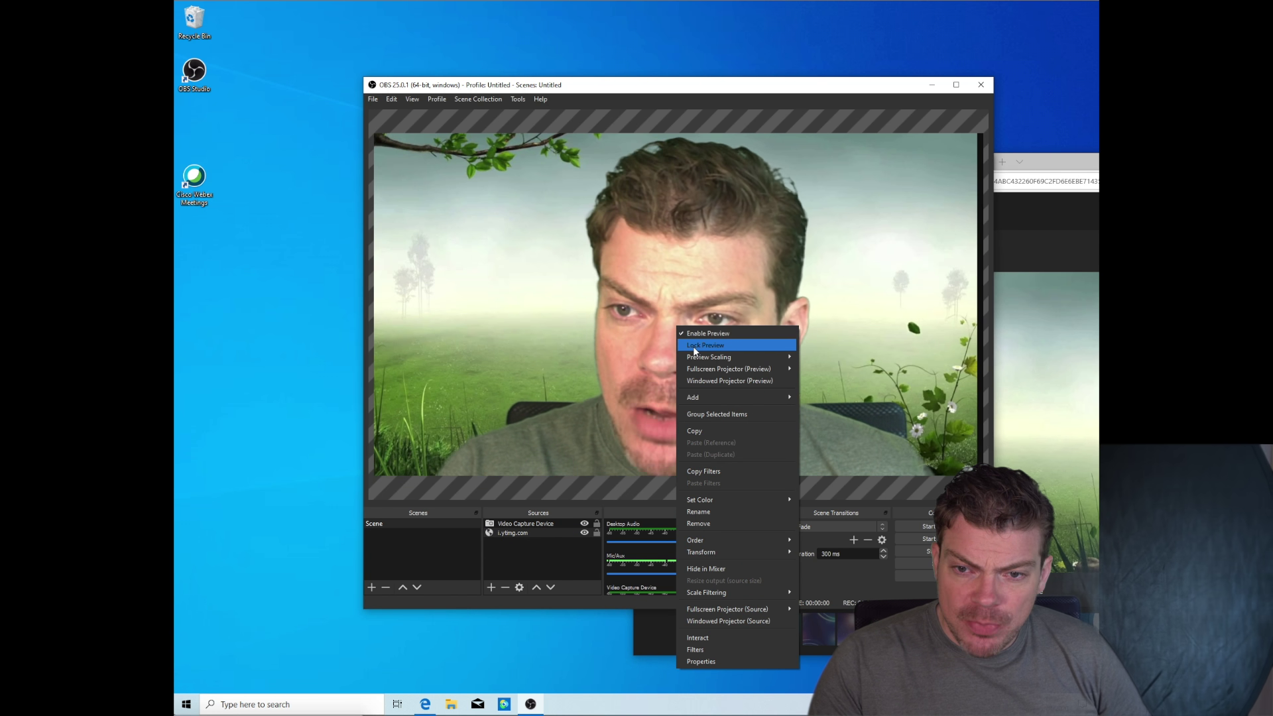
left_click(694, 346)
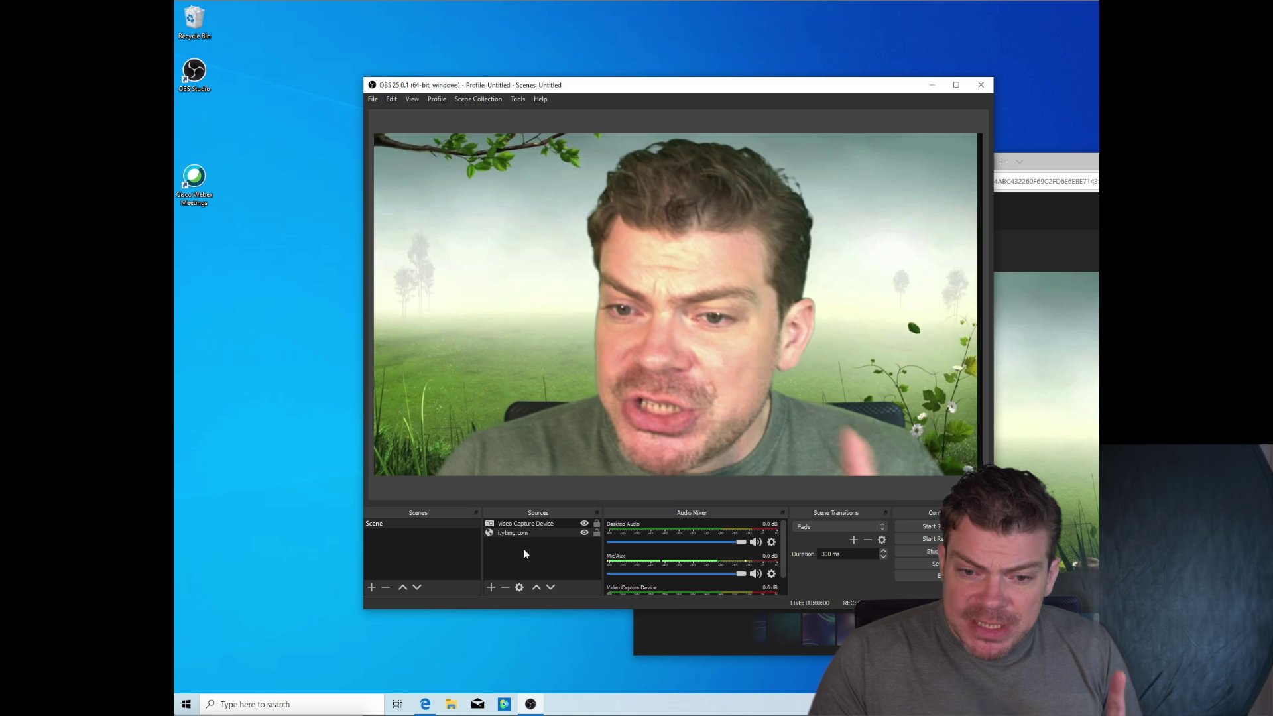
left_click(495, 588)
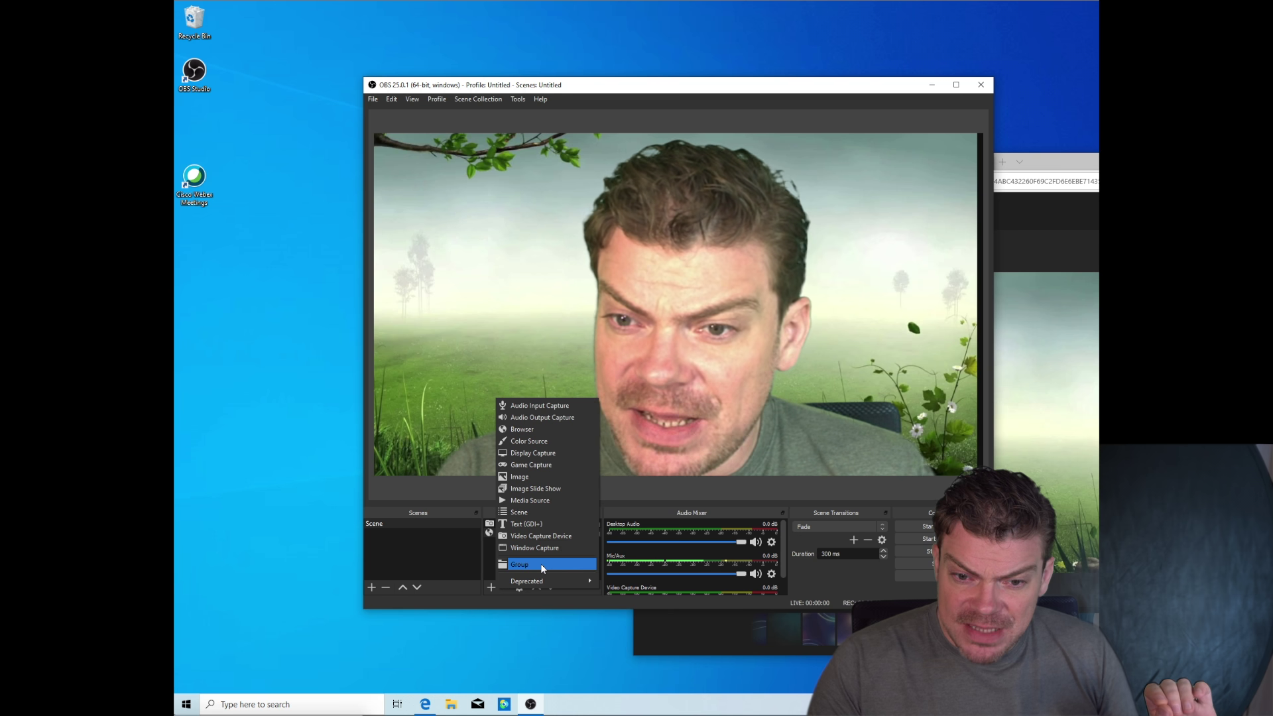
left_click(483, 534)
- Add a VirtualCam filter outputting to OBS-Camera on the Video Capture Device source
left_click(513, 524)
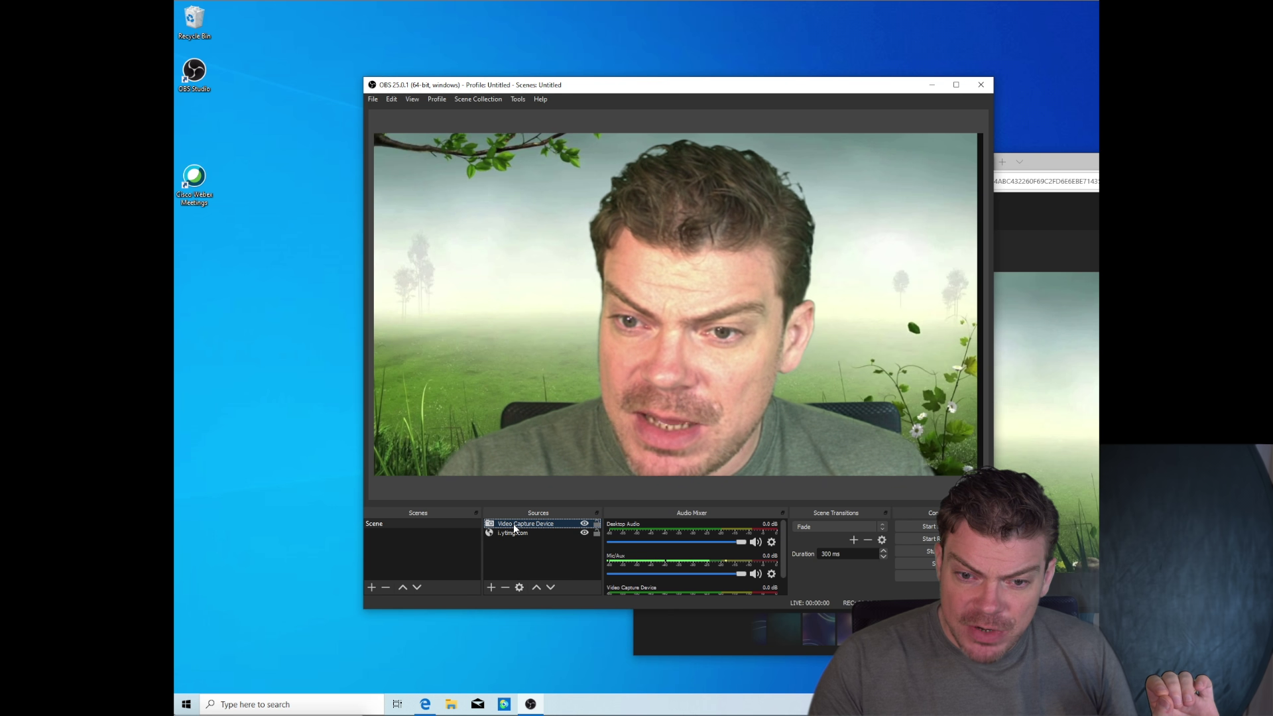
right_click(513, 524)
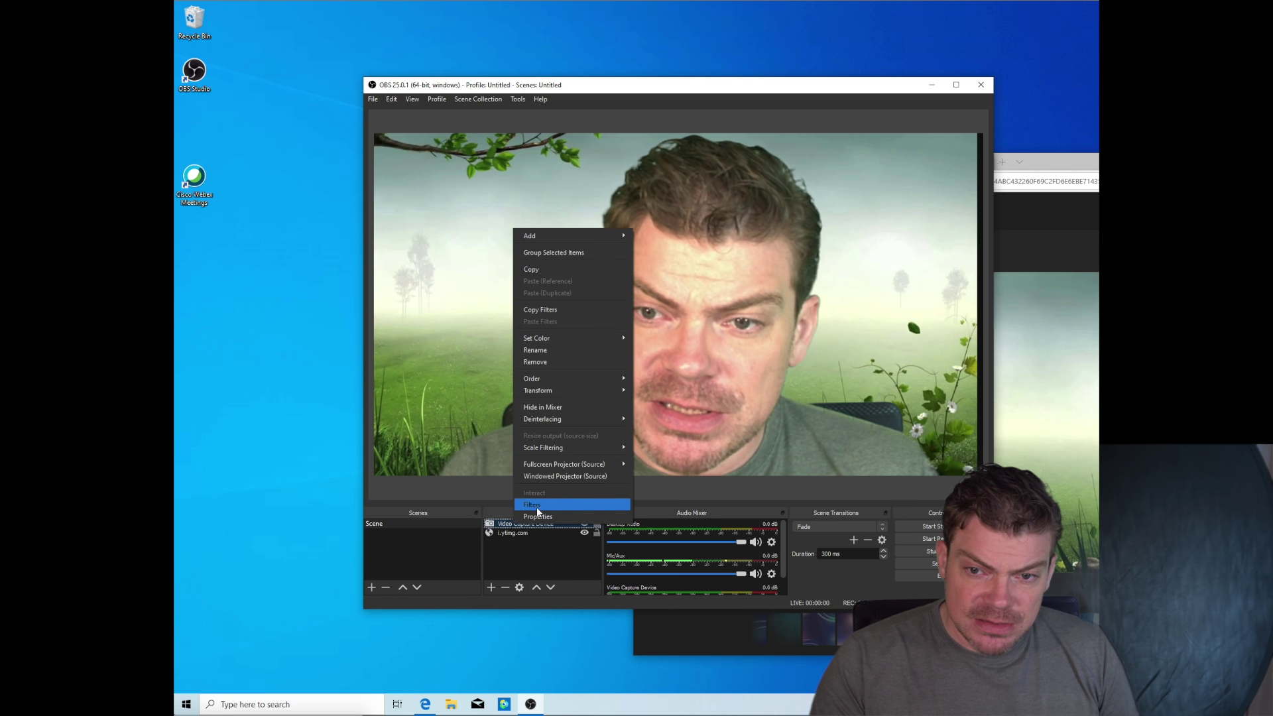
left_click(535, 506)
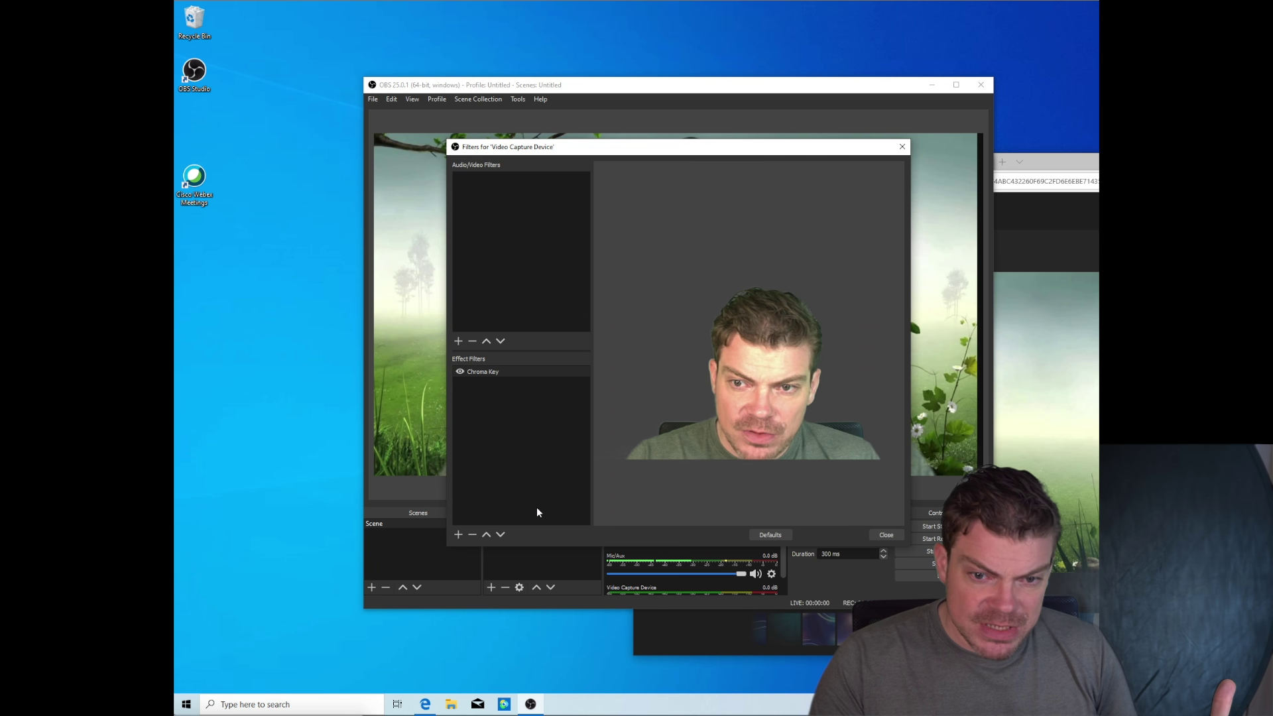
left_click(459, 534)
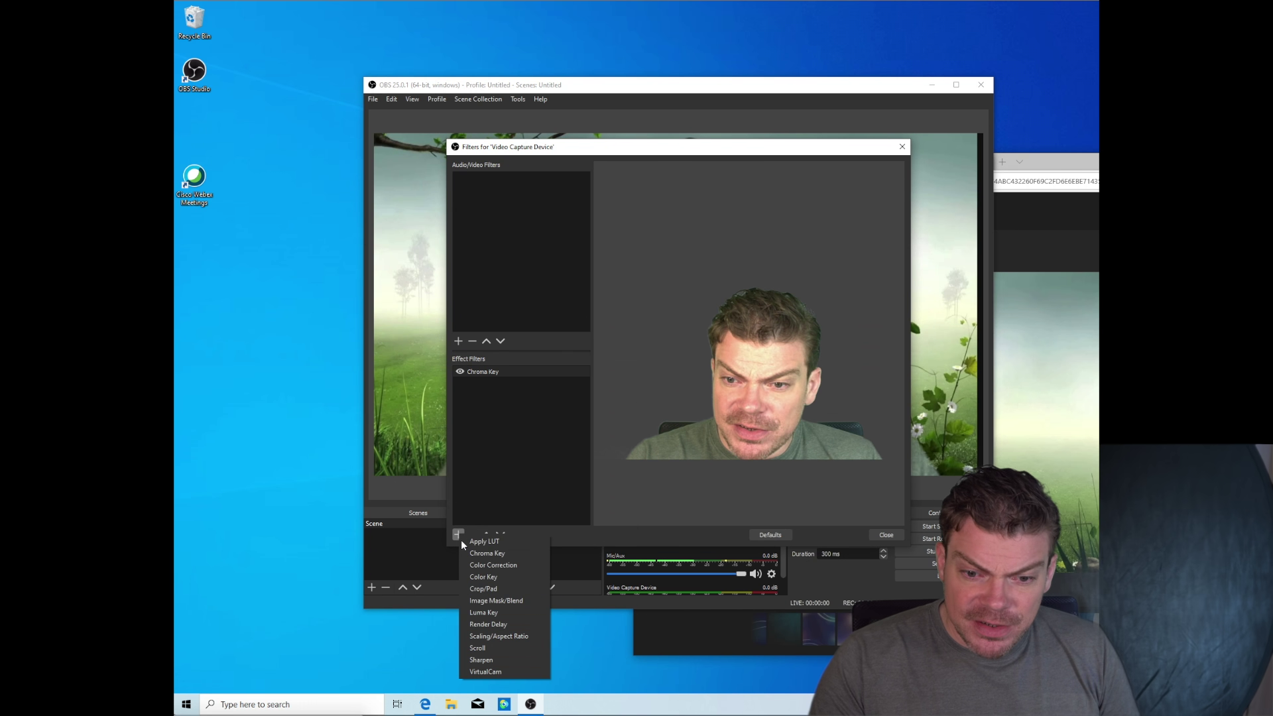
left_click(500, 671)
left_click(654, 371)
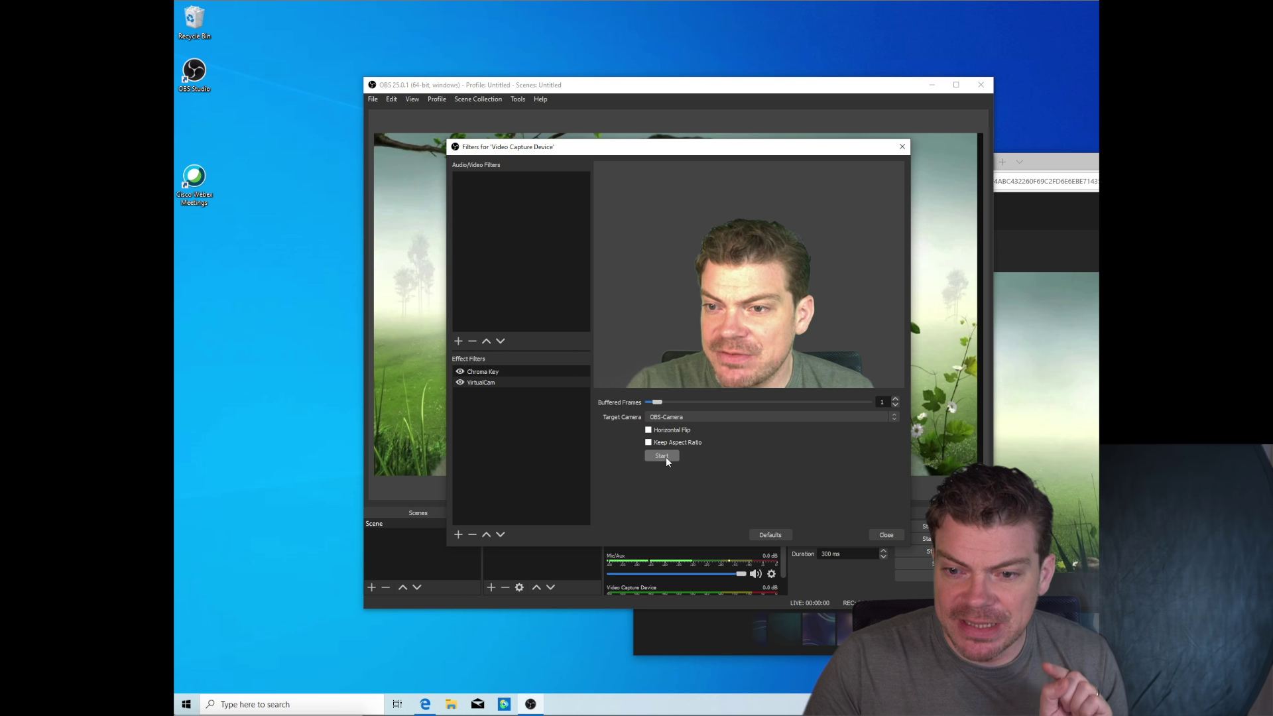
left_click(886, 535)
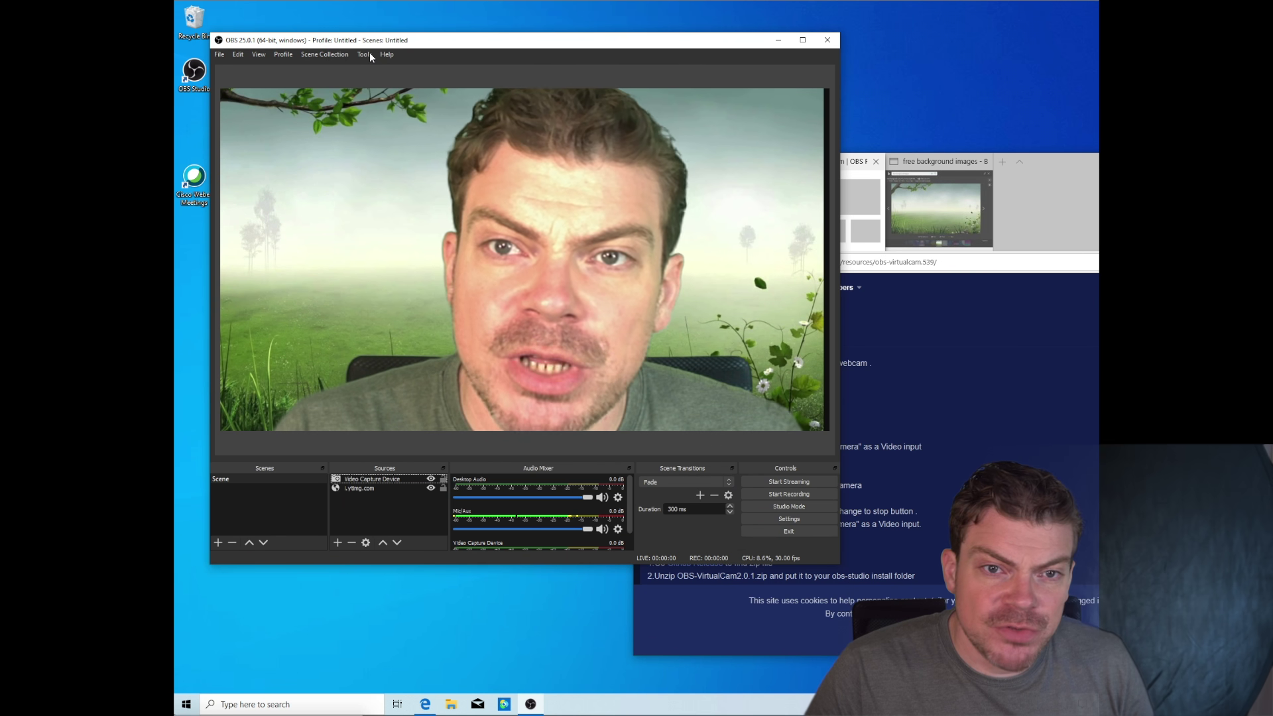
left_click(369, 54)
left_click(369, 54)
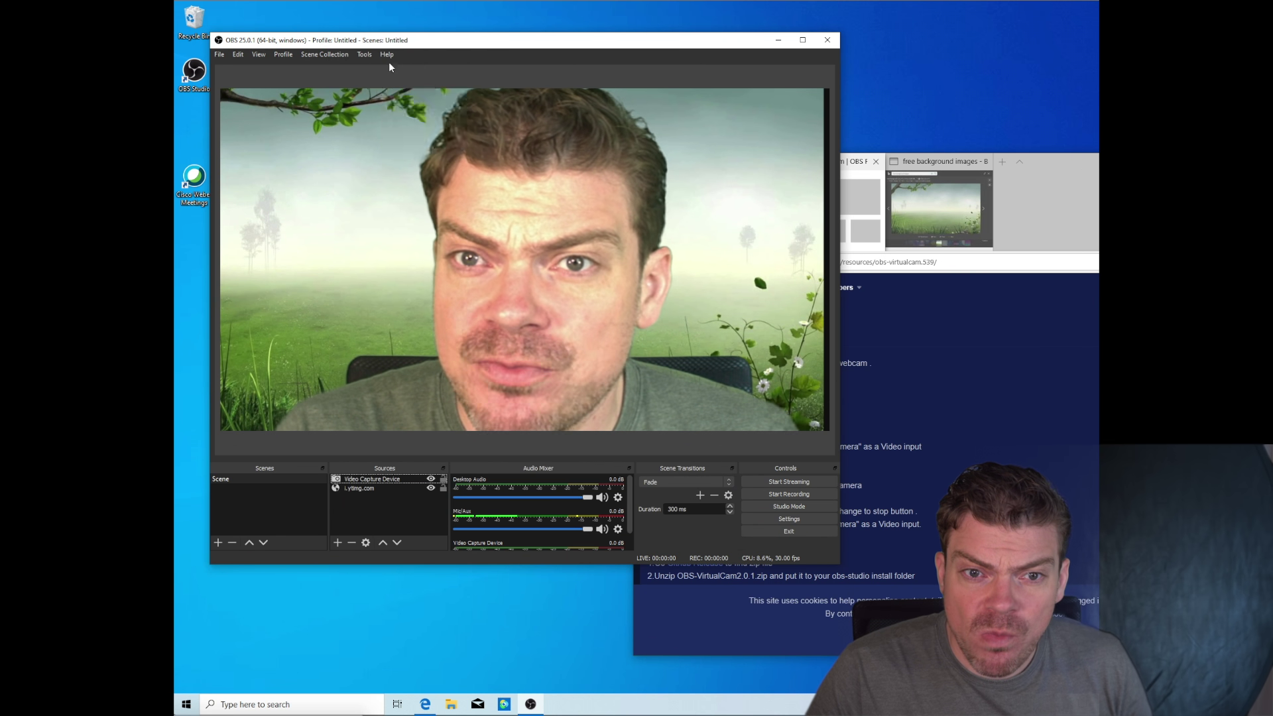
left_click(369, 54)
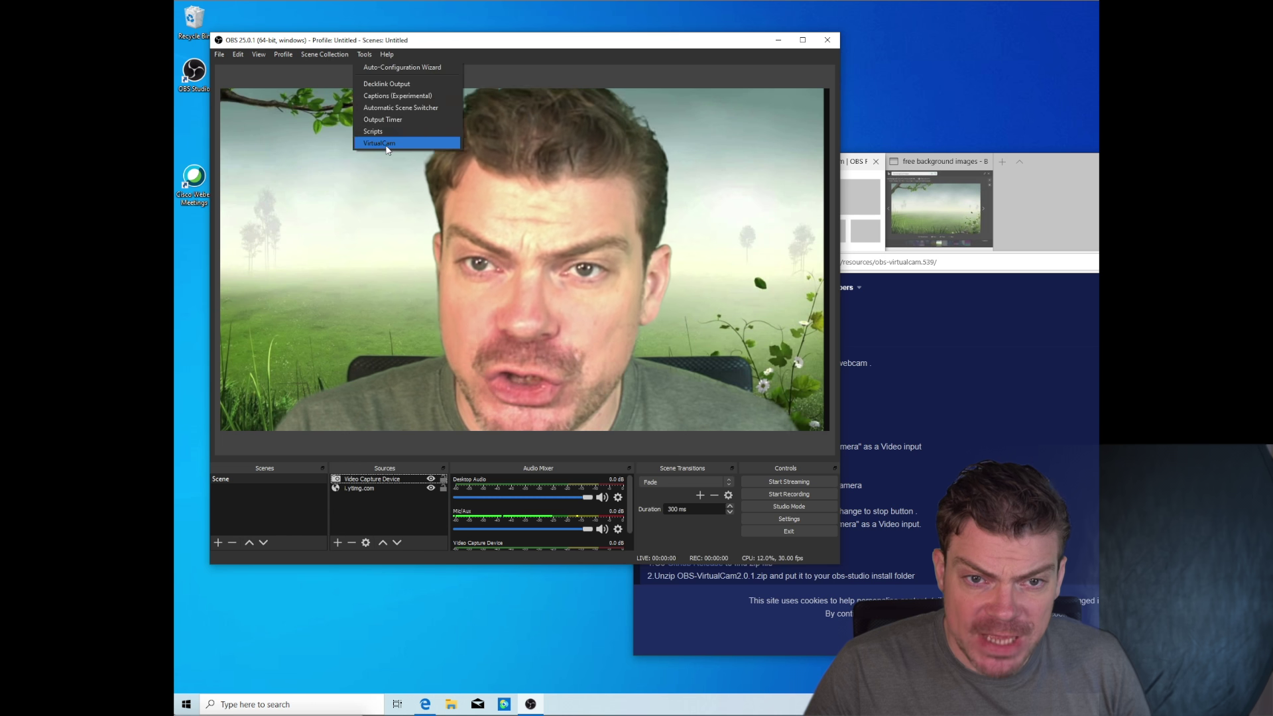
left_click(388, 144)
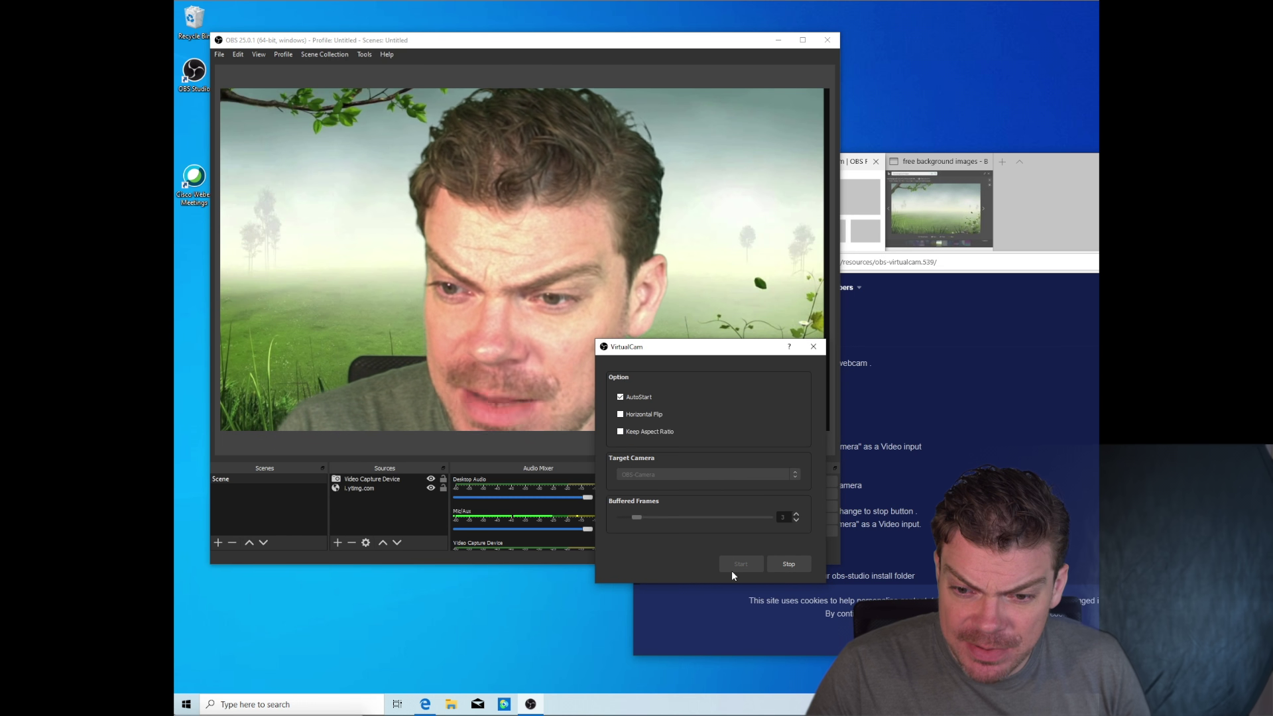
left_click(814, 345)
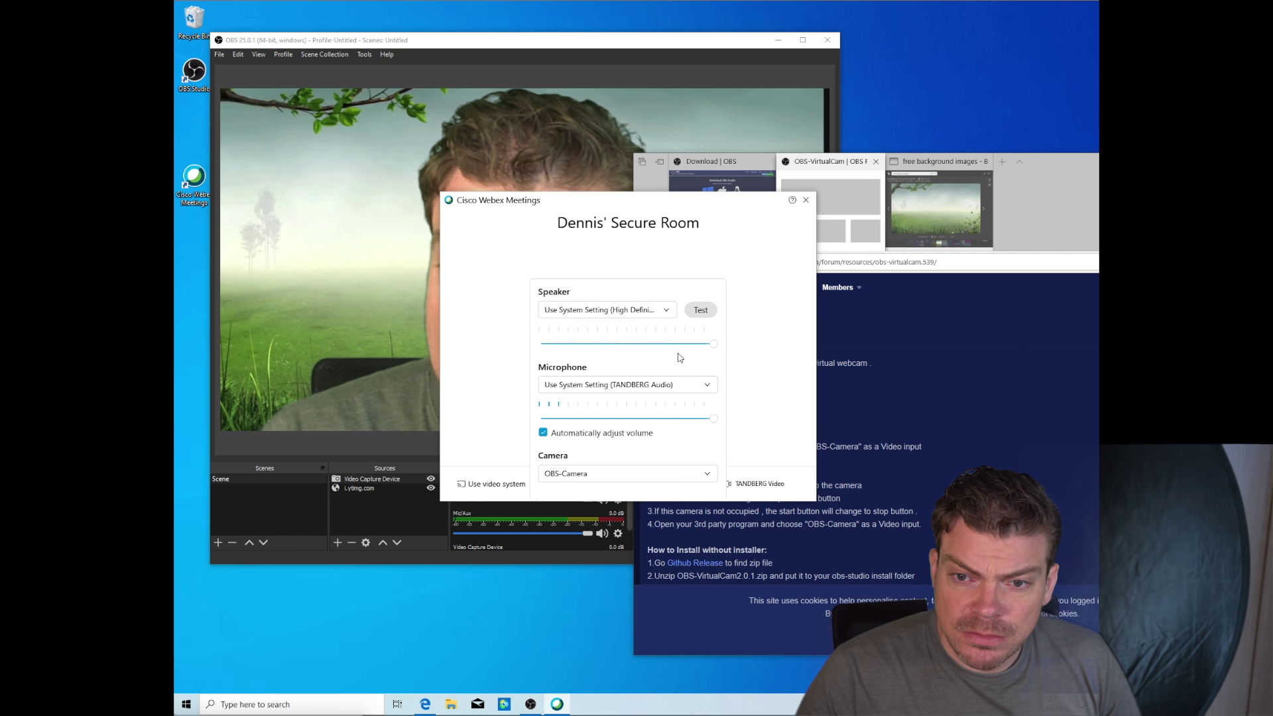
- Leave OBS-Camera as the Webex camera, start the meeting with the microphone muted, then end it
left_click(749, 301)
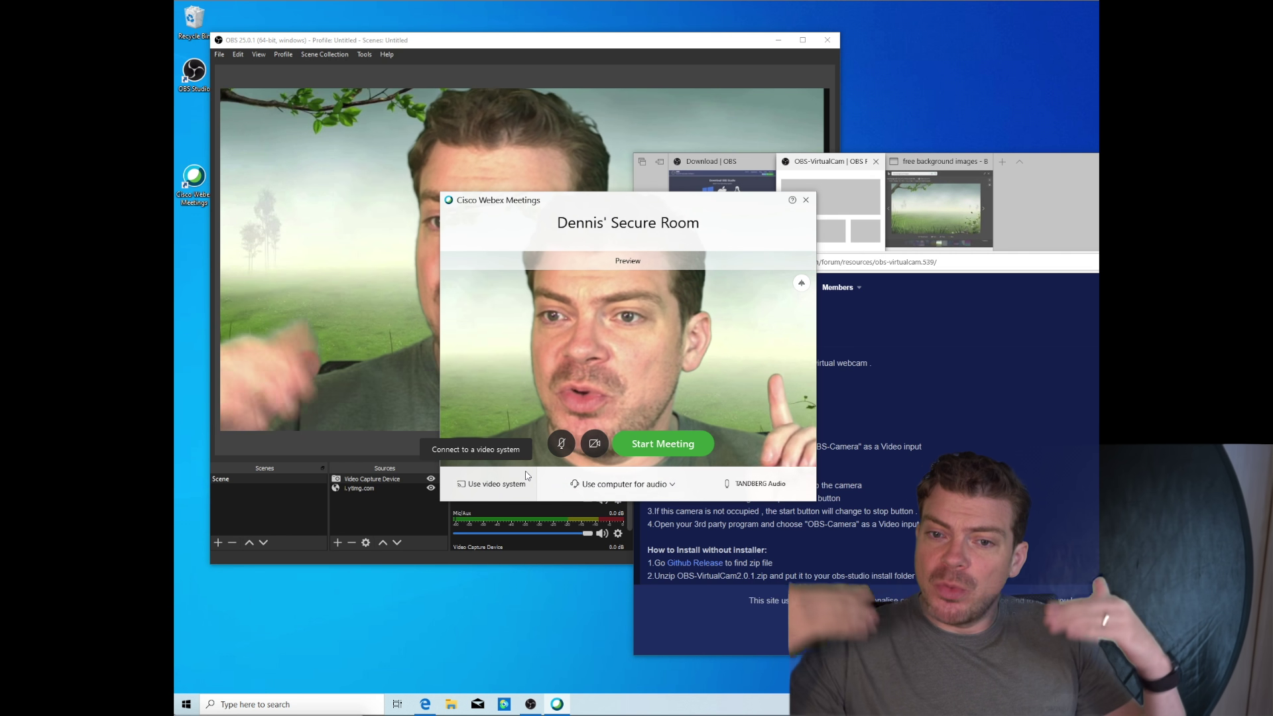
left_click(565, 448)
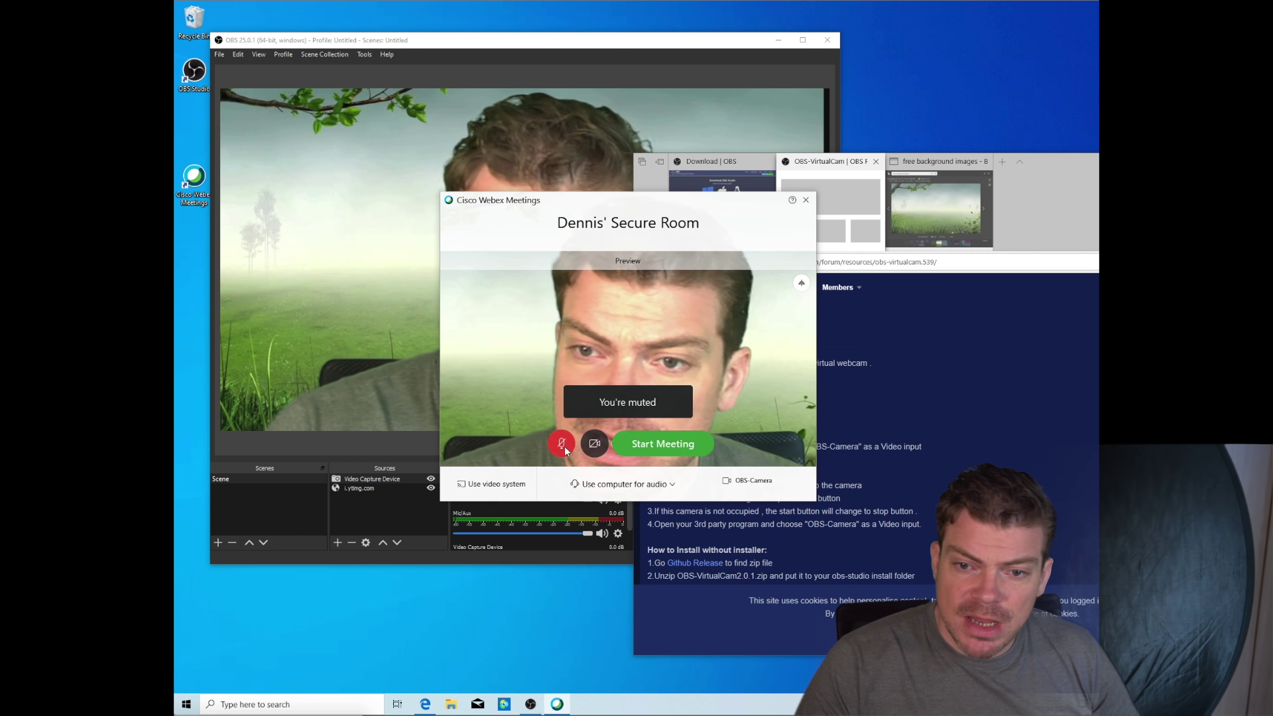
left_click(660, 445)
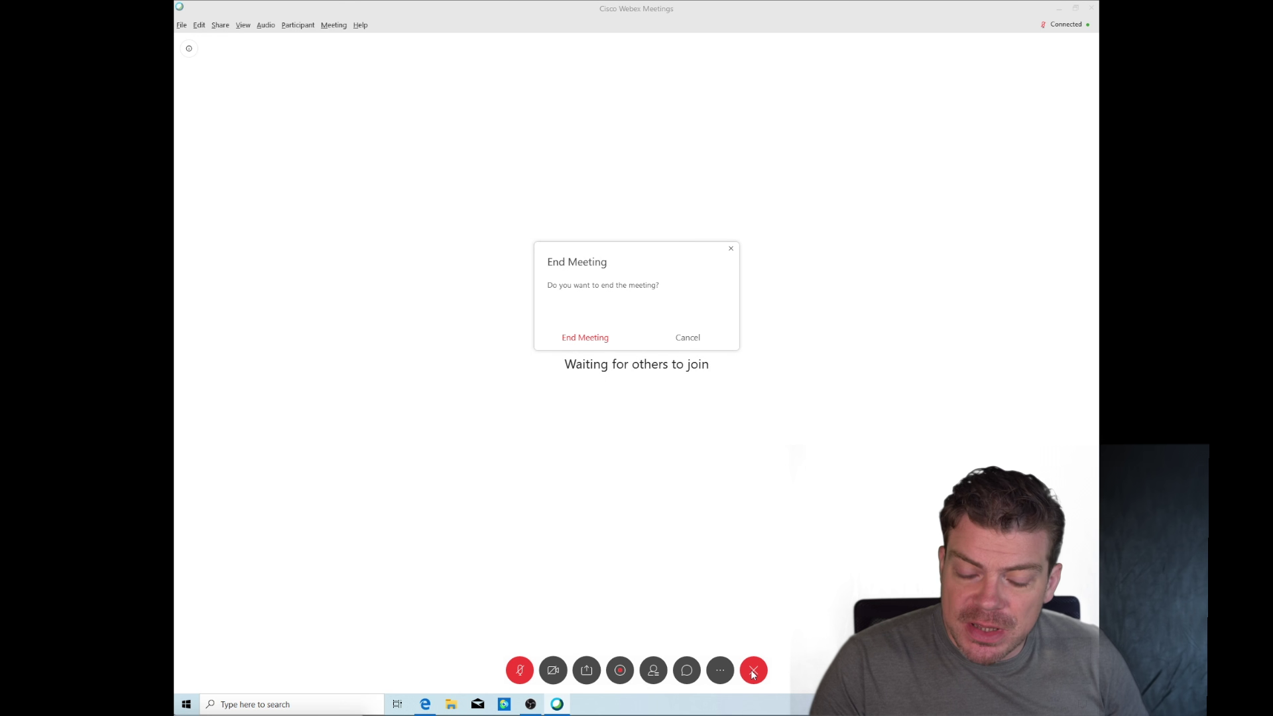
left_click(586, 338)
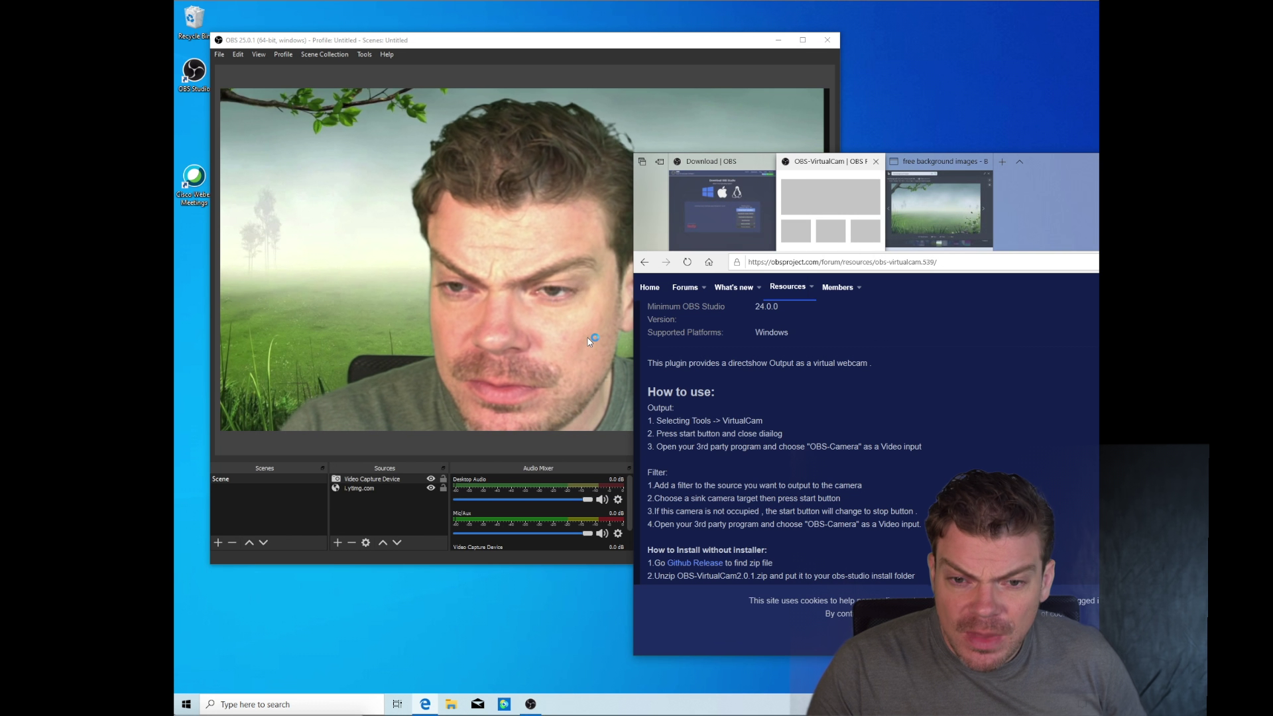
- Bring the OBS Studio window back to the front over the browser
left_click(727, 77)
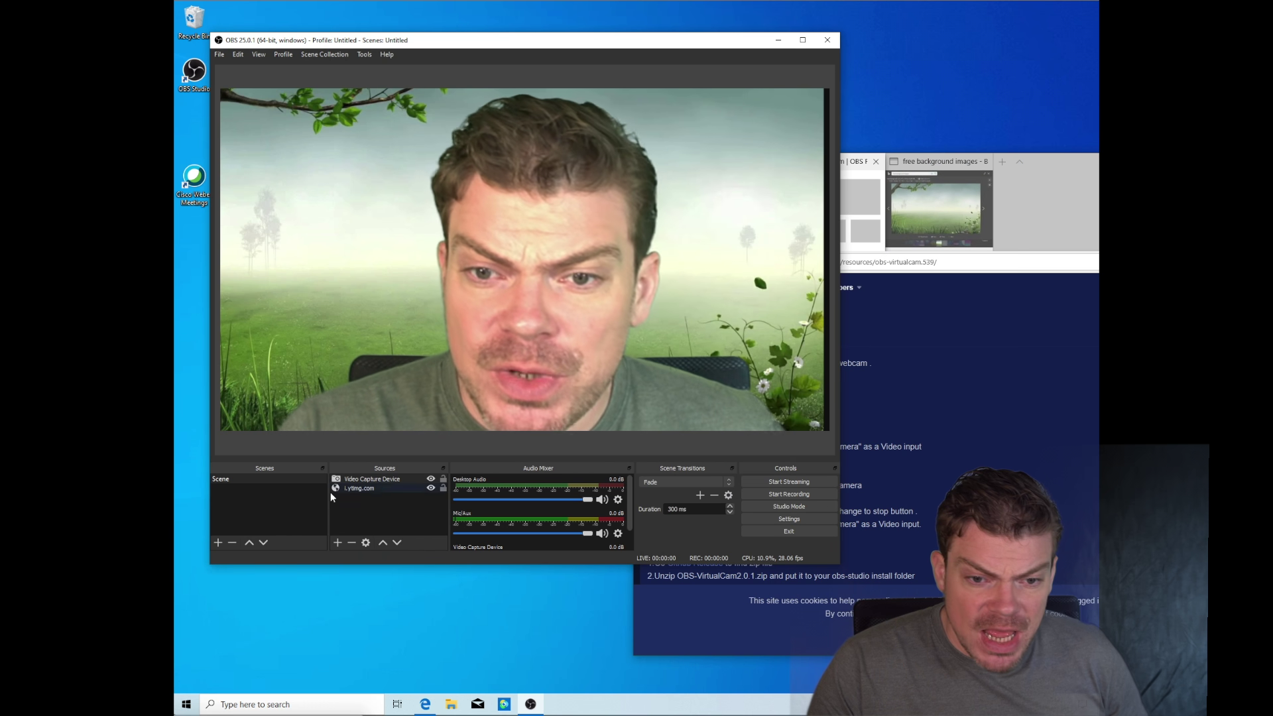